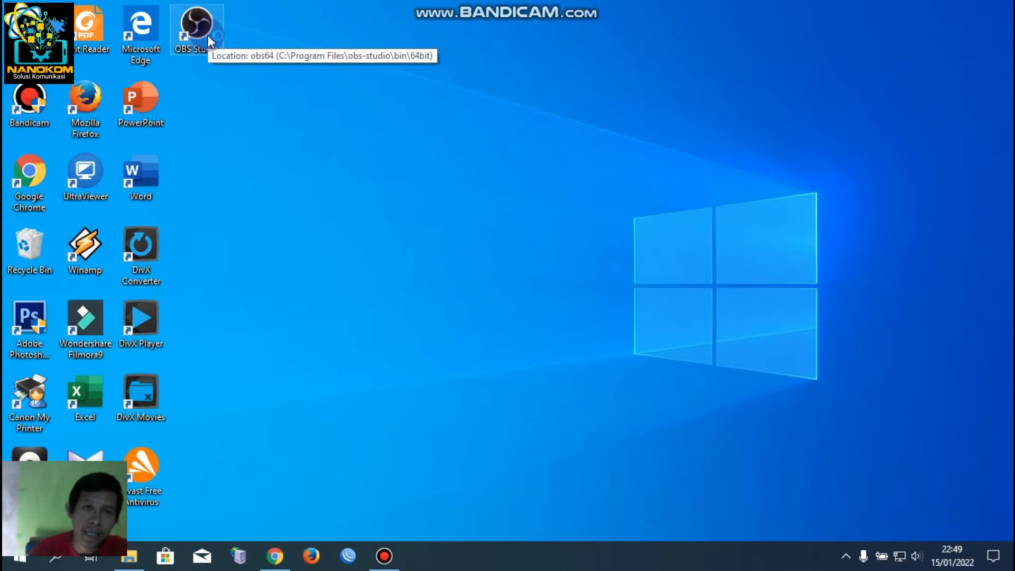
Launch OBS Studio and add a new Display Capture source named "Display Capture" to Scene.
double_click(207, 35)
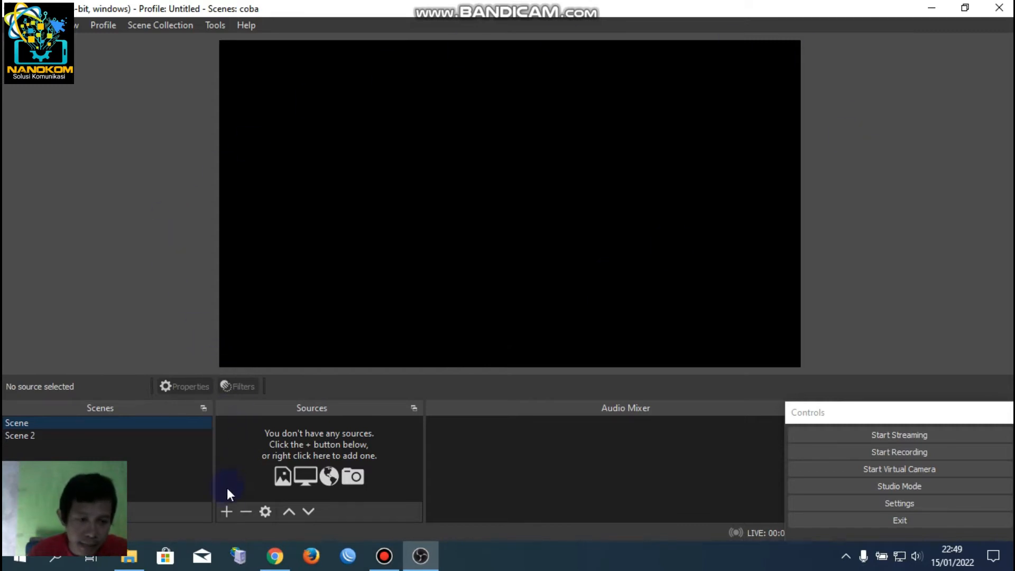
left_click(230, 511)
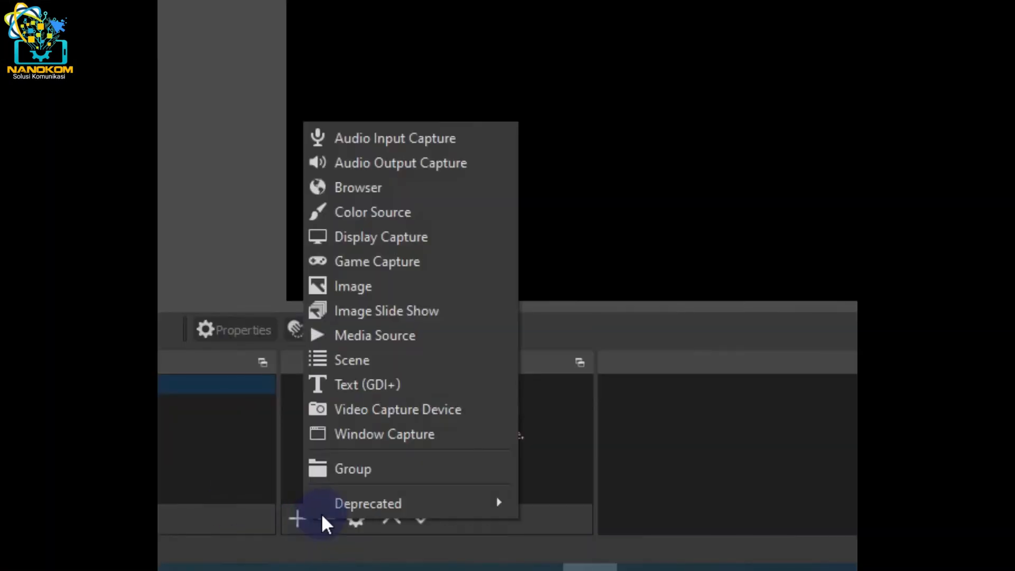
left_click(361, 236)
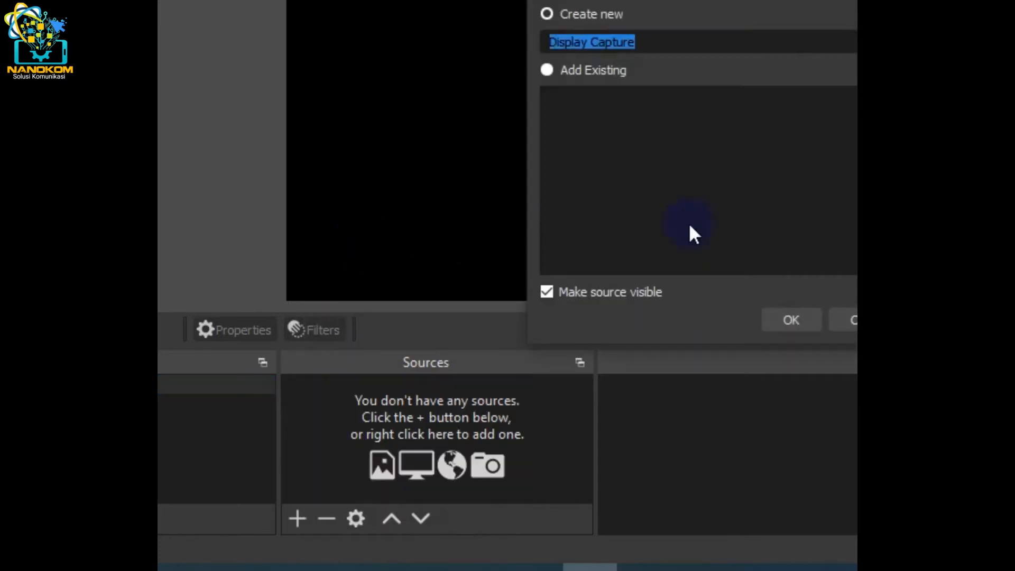
left_click(554, 379)
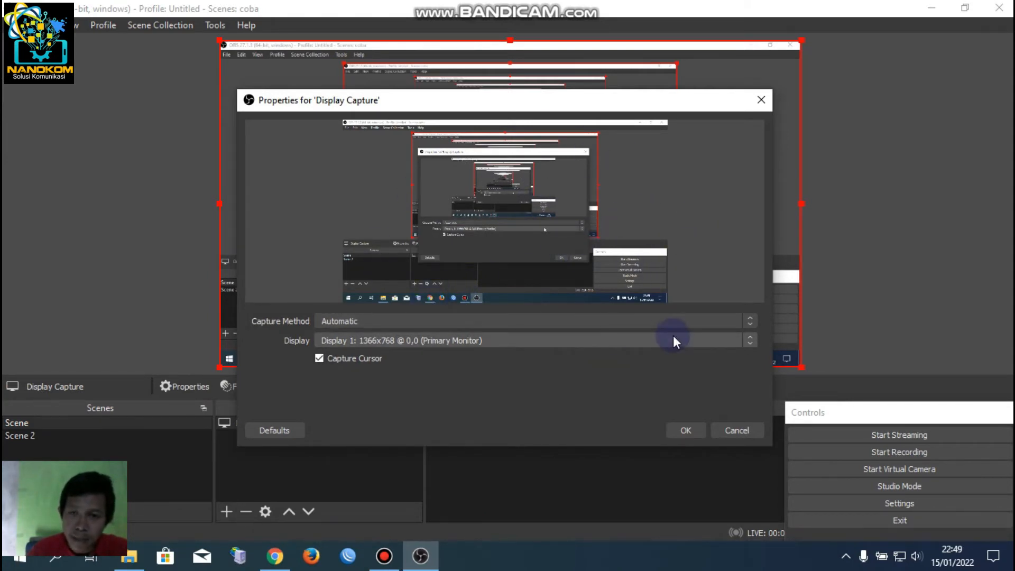
Review the capture methods and monitors available for the Display Capture source.
left_click(746, 320)
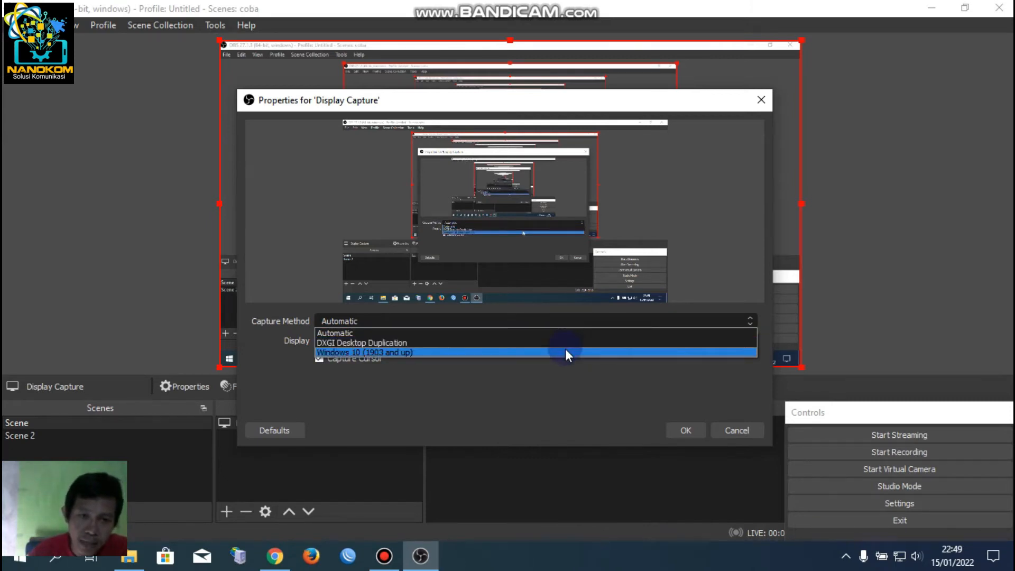
left_click(749, 319)
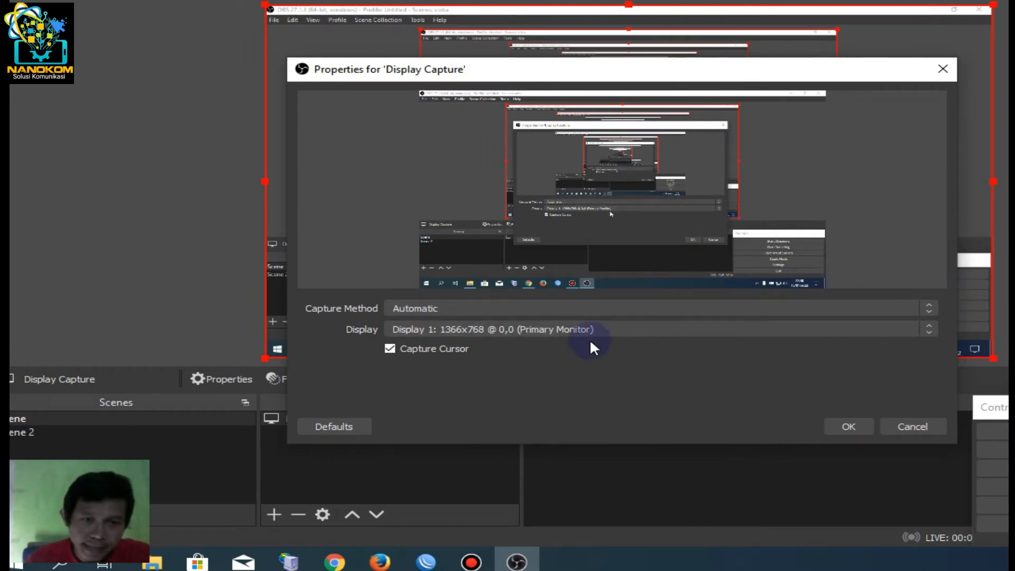
left_click(932, 329)
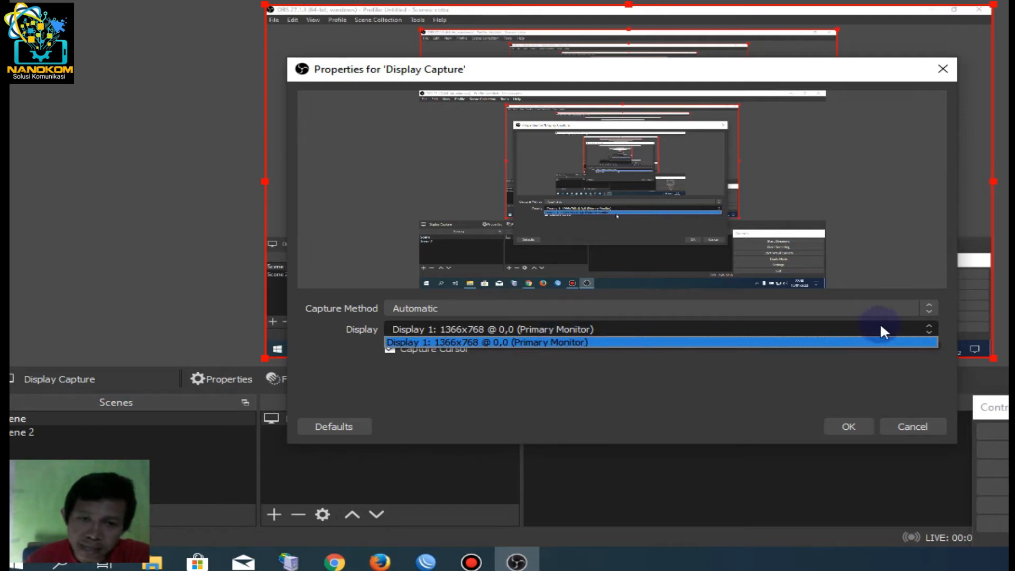
left_click(931, 323)
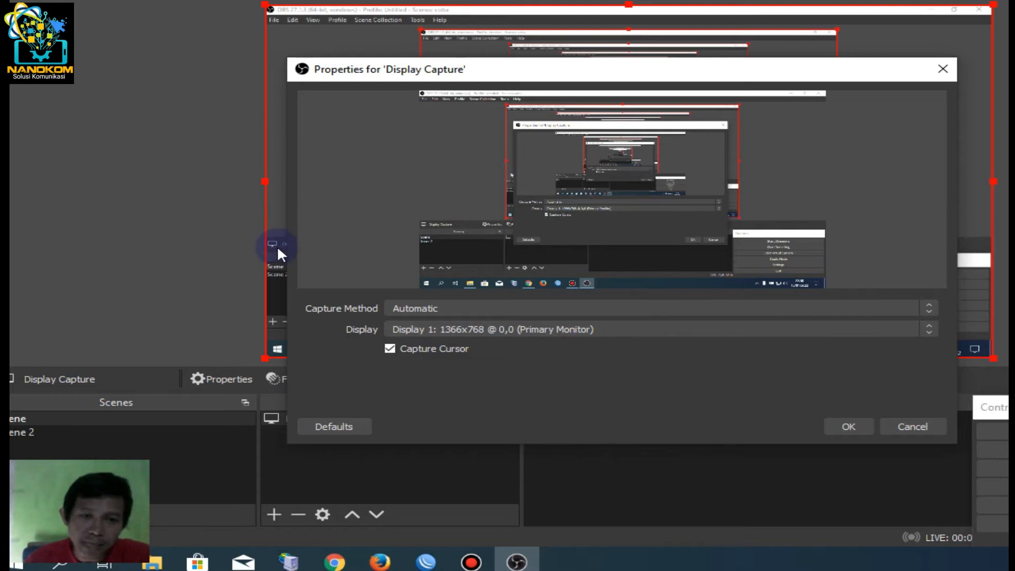
Toggle Capture Cursor off and on, leave it enabled, and accept the Display Capture properties.
left_click(387, 349)
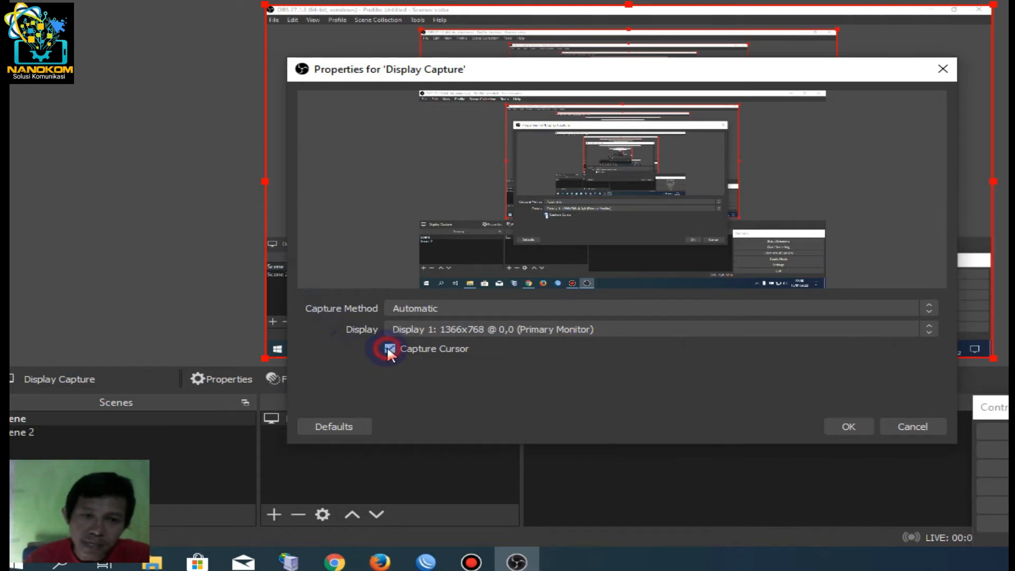
left_click(389, 349)
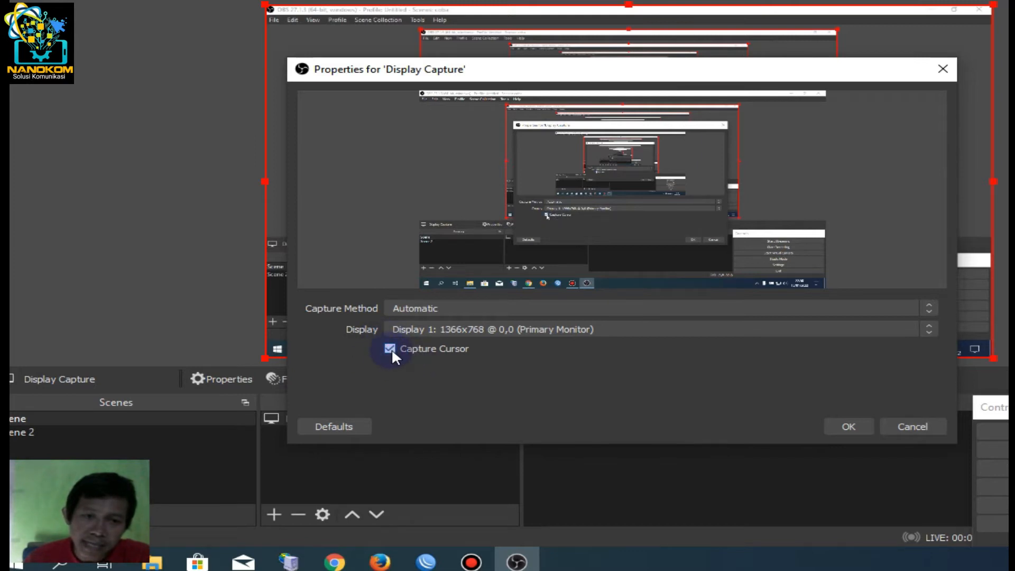
left_click(391, 349)
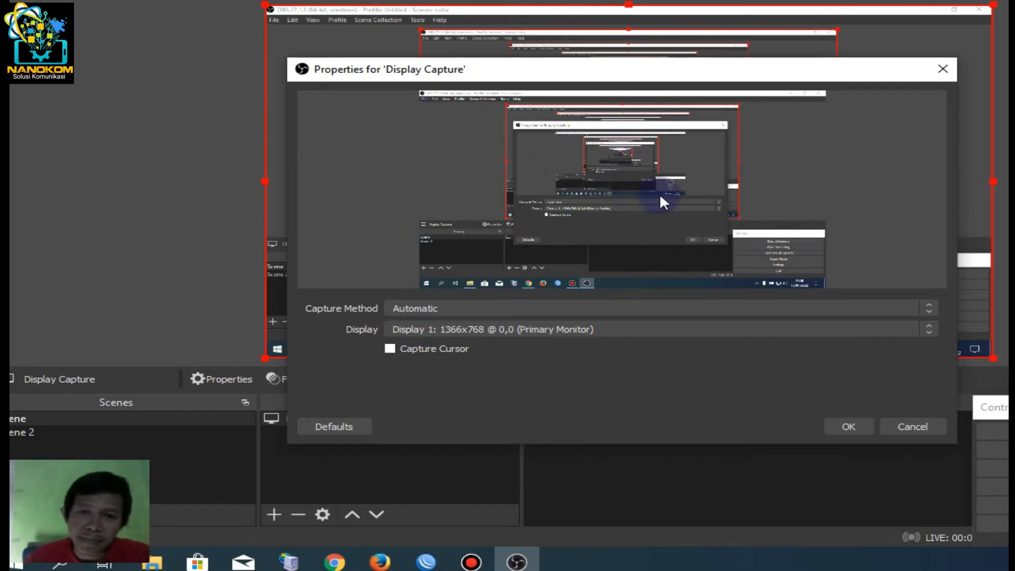
left_click(382, 345)
left_click(385, 347)
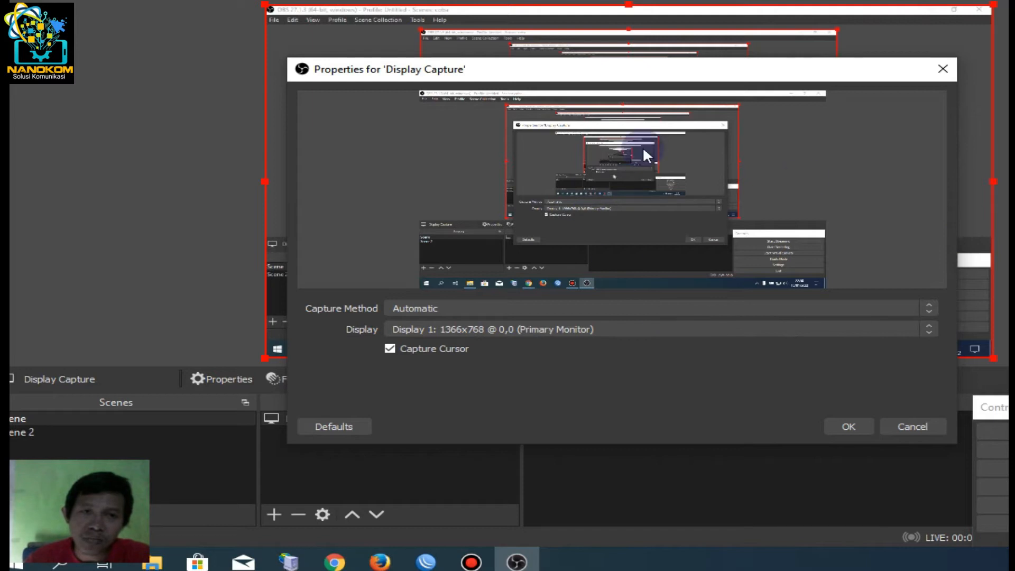
left_click(849, 426)
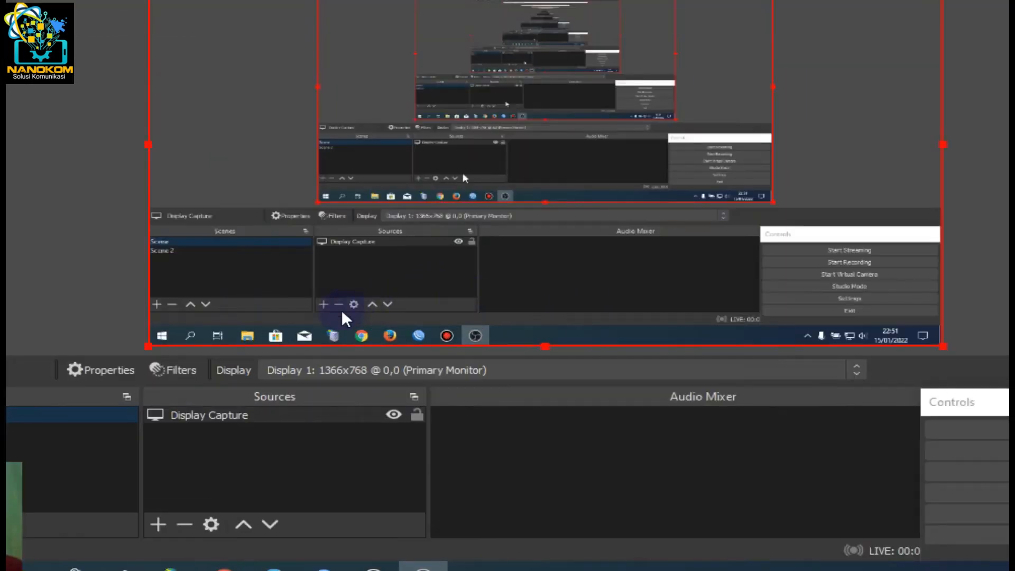
Create a new source of the Video Capture Device type in Scene, keeping it visible.
left_click(160, 522)
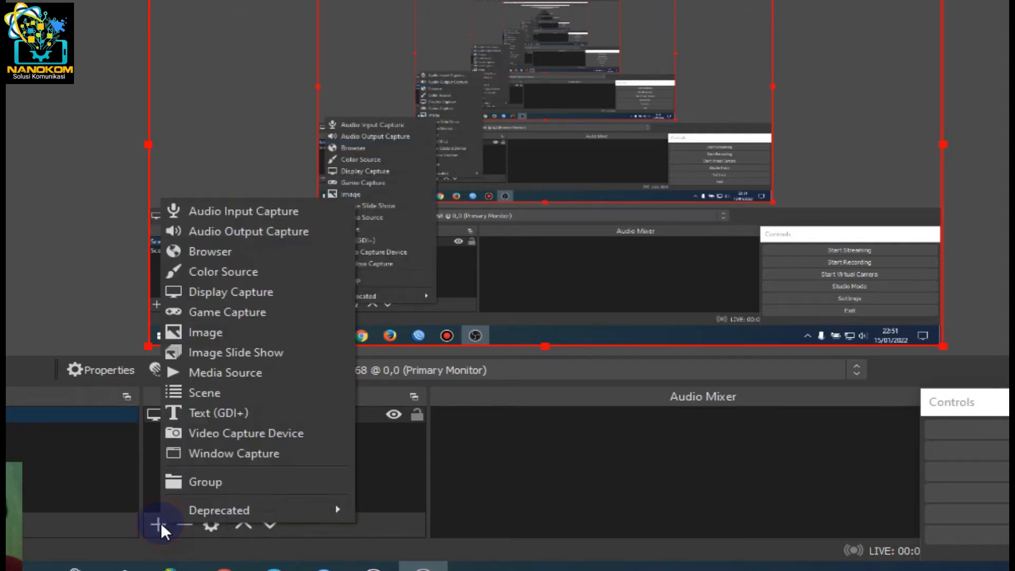
left_click(189, 433)
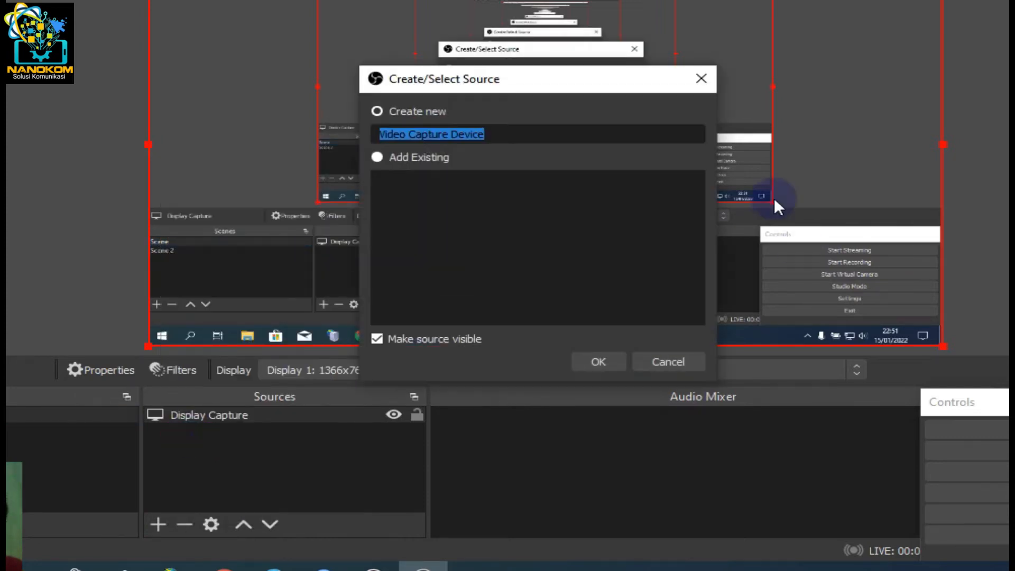
left_click(607, 368)
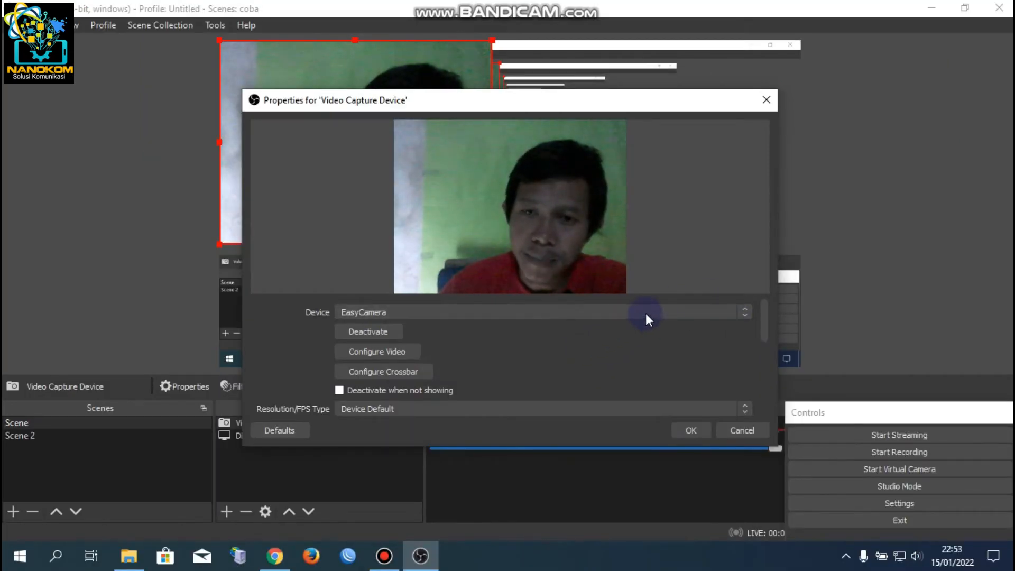
Try OBS Virtual Camera as the video capture device and switch back to EasyCamera.
left_click(744, 312)
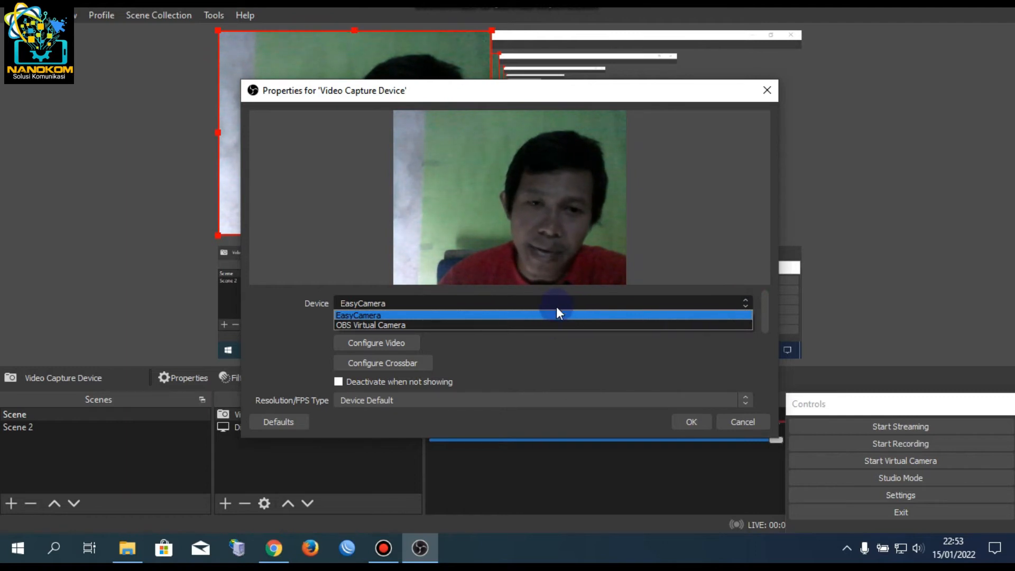
left_click(544, 325)
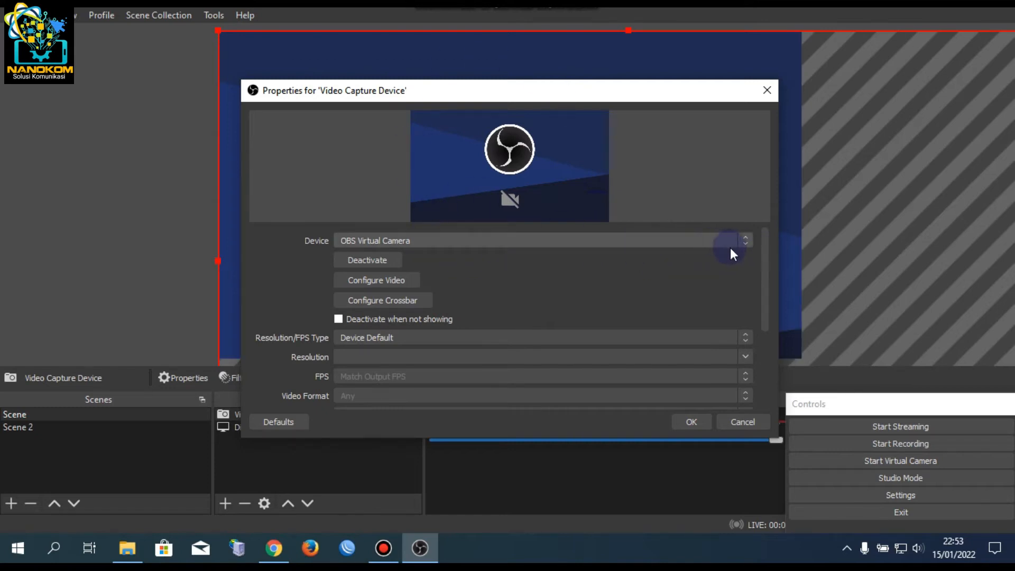
left_click(745, 243)
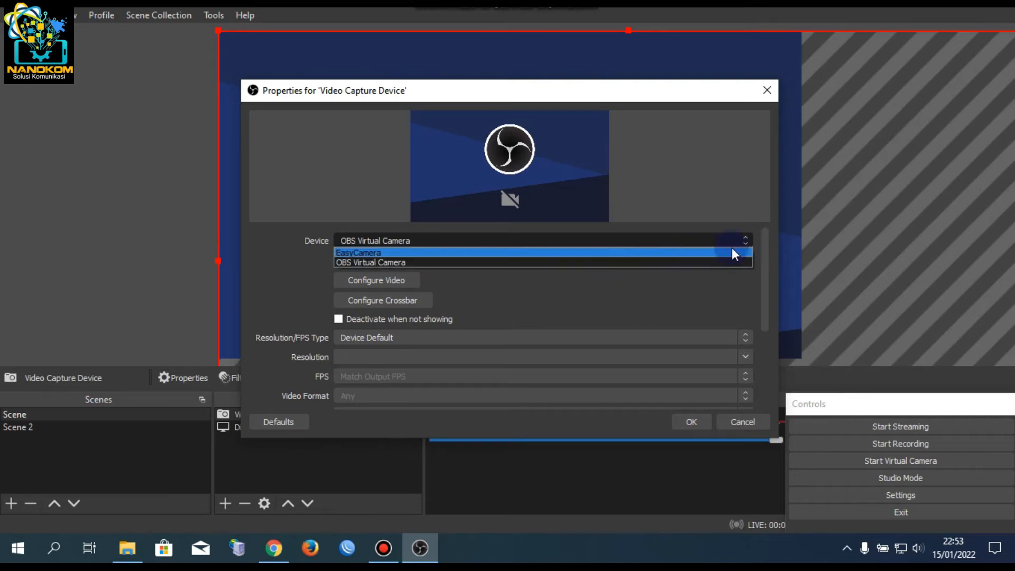
left_click(729, 261)
left_click(745, 241)
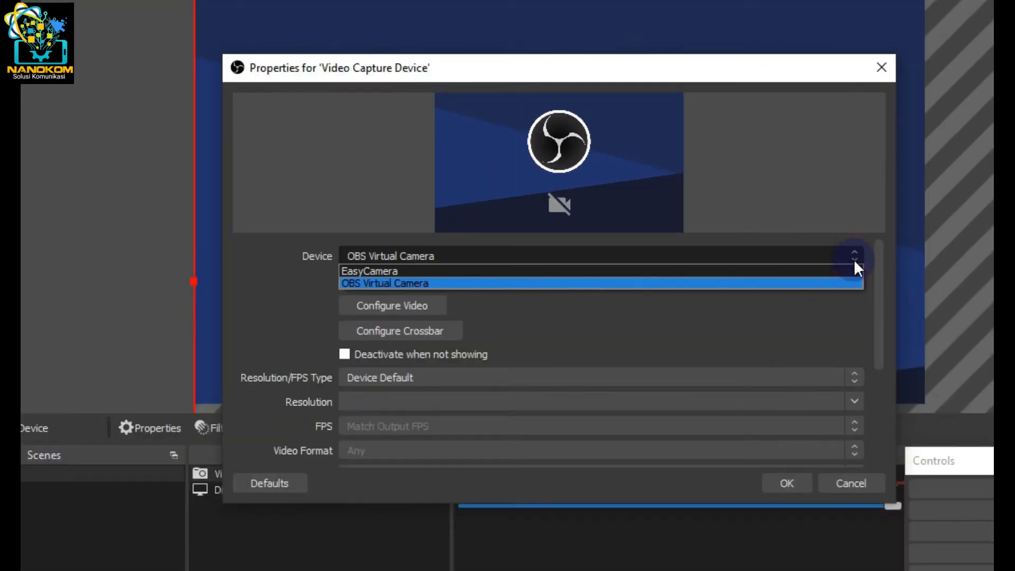
left_click(707, 270)
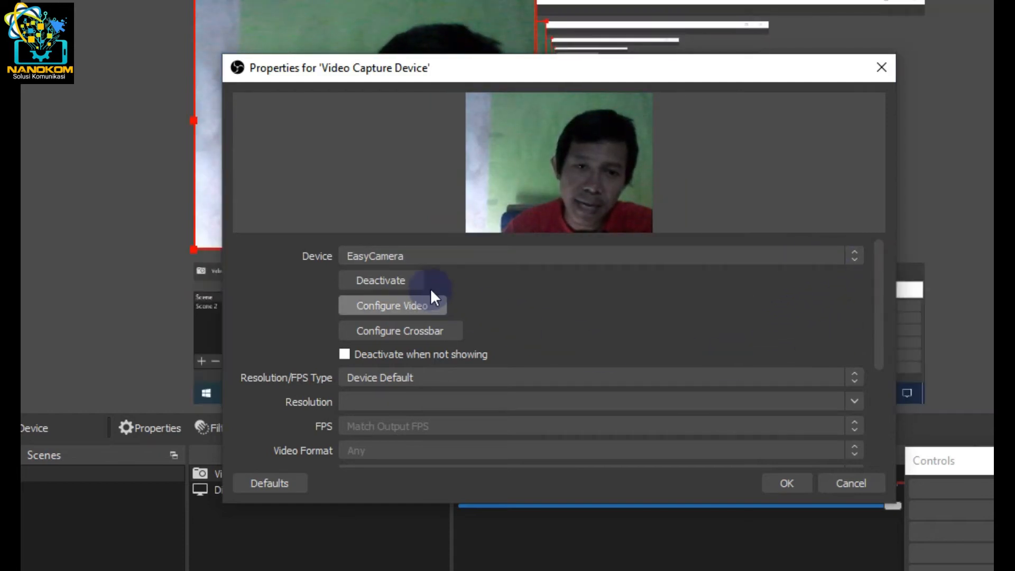
Deactivate and reactivate EasyCamera, and accept the Video Capture Device properties.
left_click(404, 279)
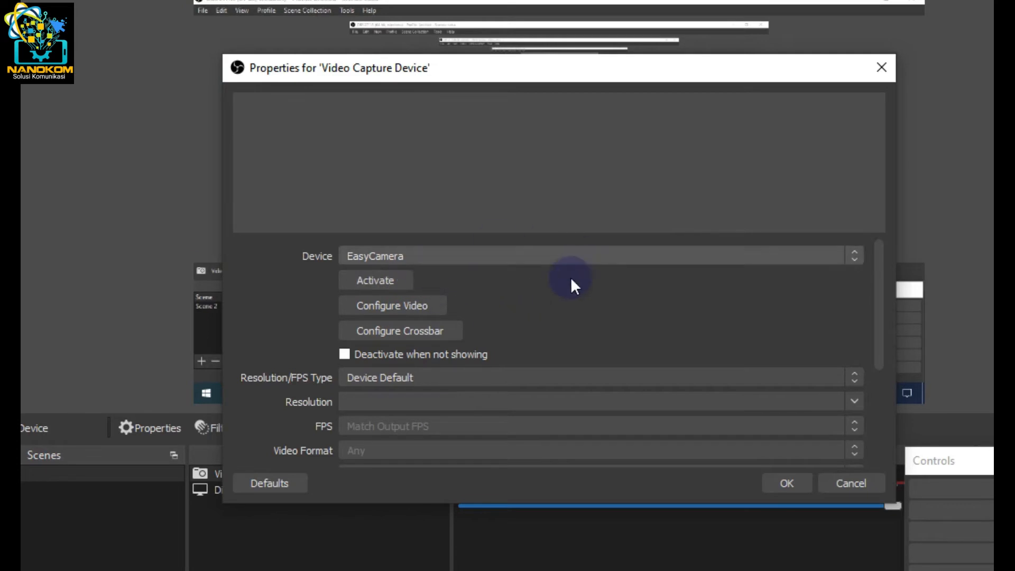
left_click(388, 278)
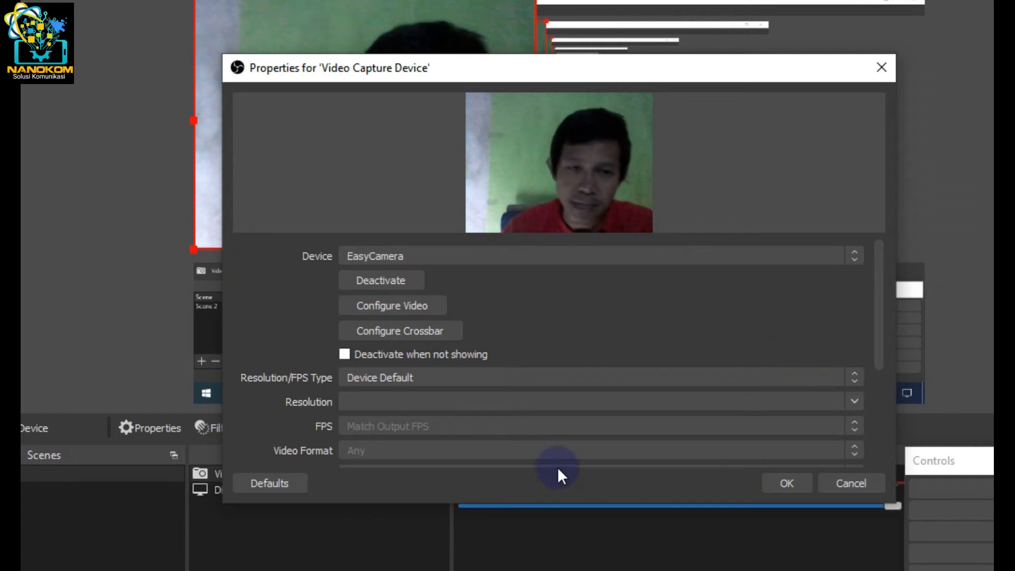
left_click(786, 482)
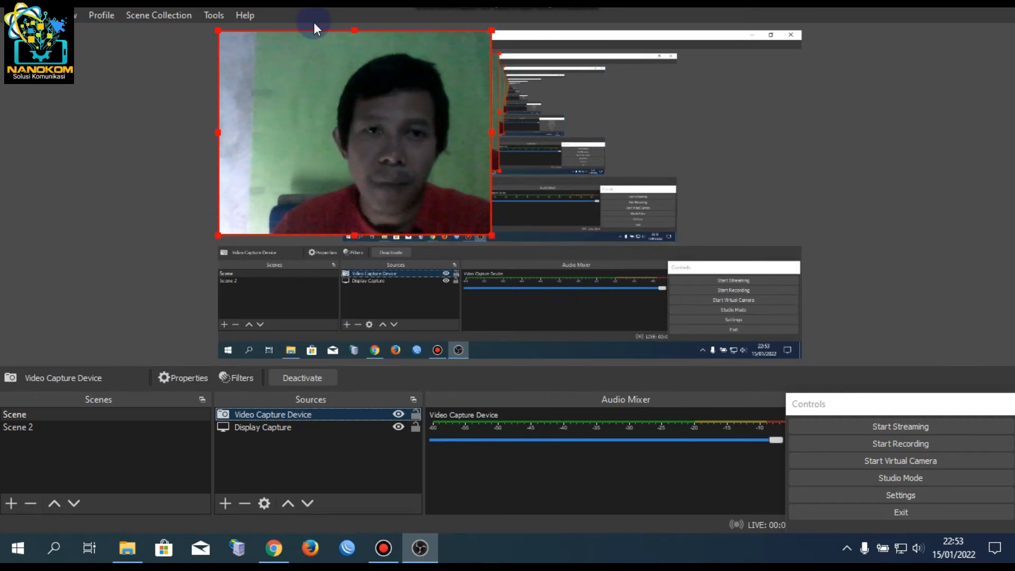
Review the Video Capture Device source's properties, keeping the existing settings.
mouse_move(310, 32)
left_mouse_down()
mouse_move(333, 50)
mouse_move(303, 25)
left_mouse_up()
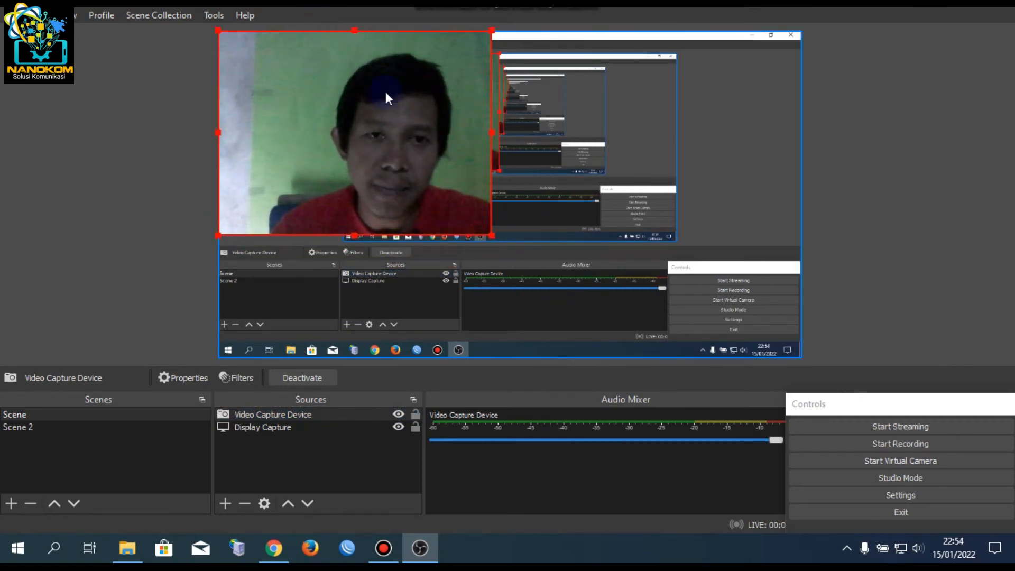
left_click(287, 414)
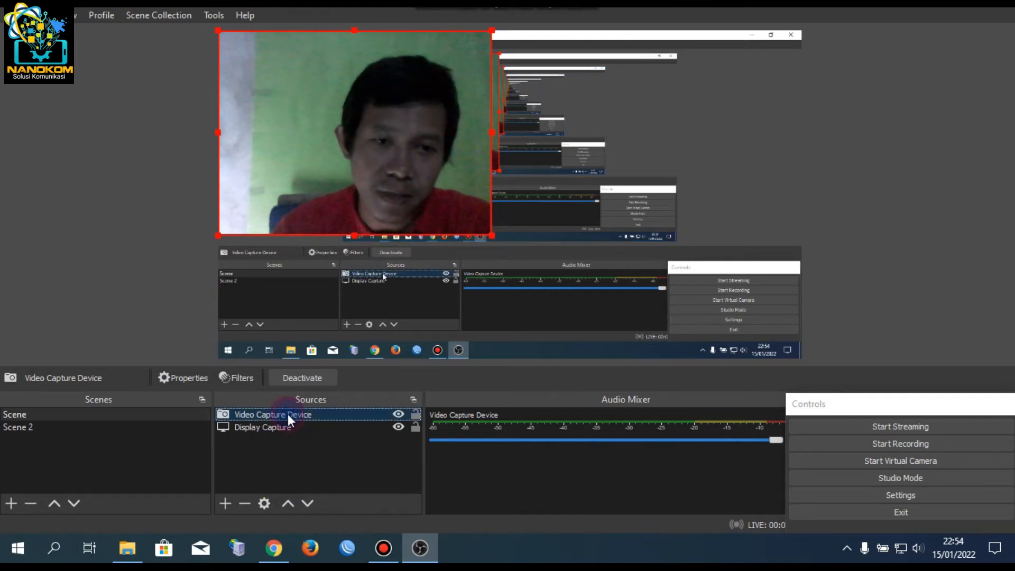
double_click(288, 414)
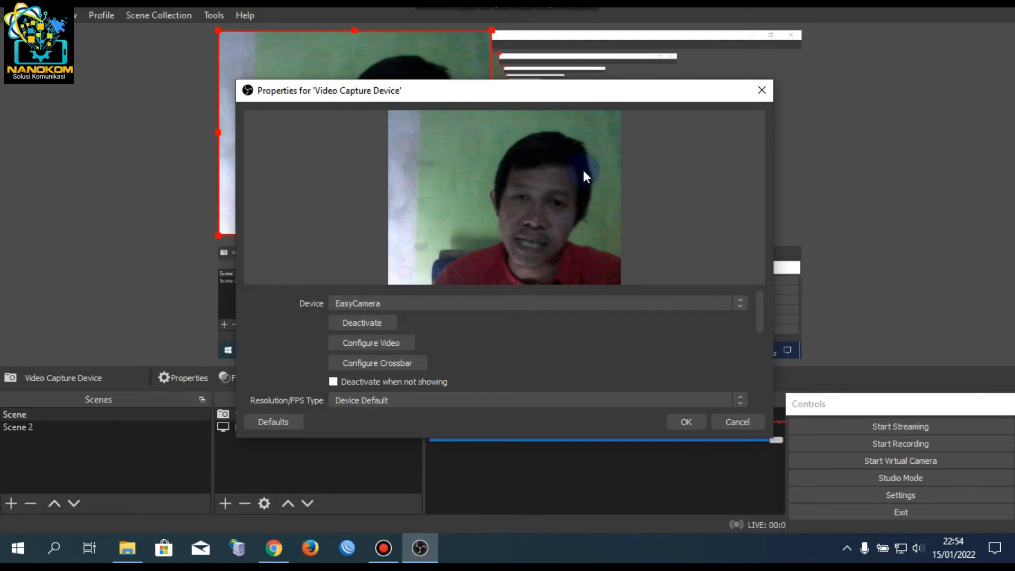
left_click(687, 422)
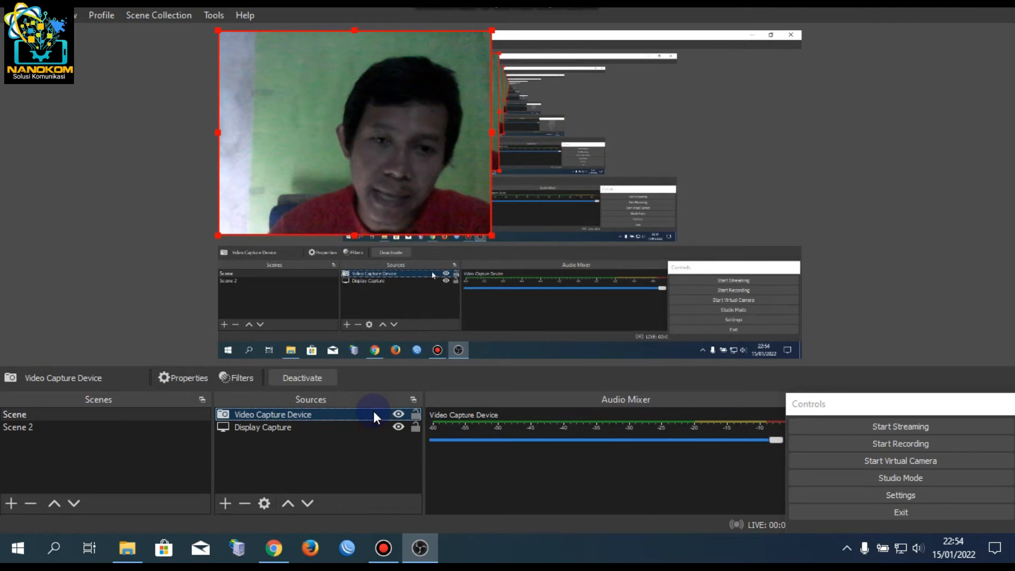
double_click(374, 414)
left_click(703, 422)
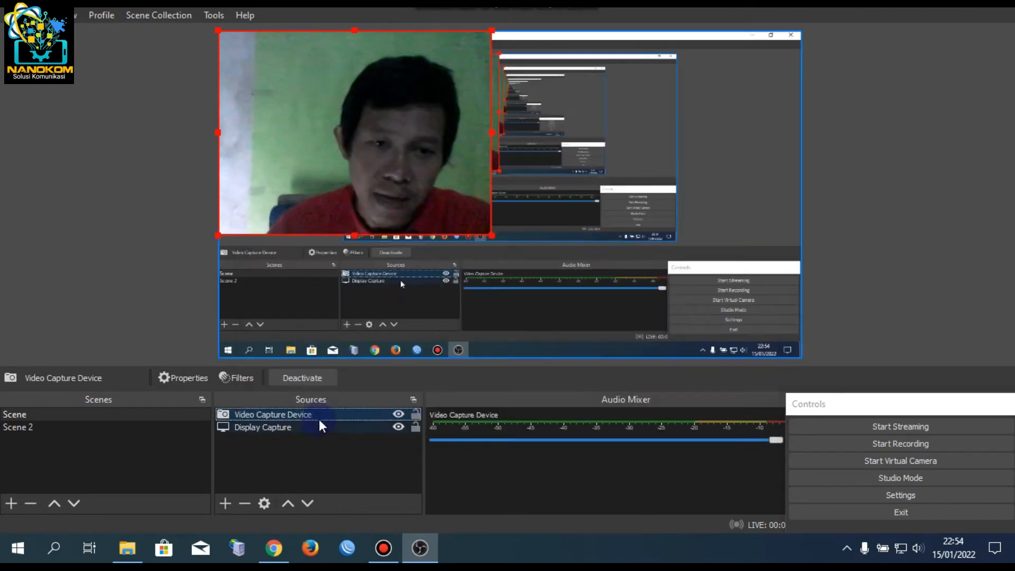
Remove the Video Capture Device source from Scene and confirm the removal.
right_click(319, 415)
left_click(296, 413)
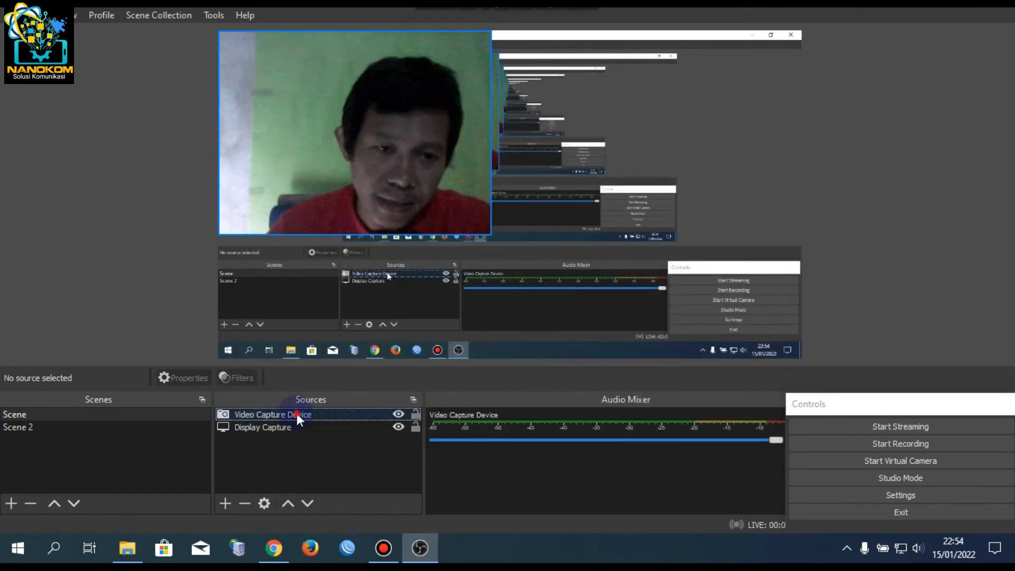
left_click(296, 415)
left_click(245, 503)
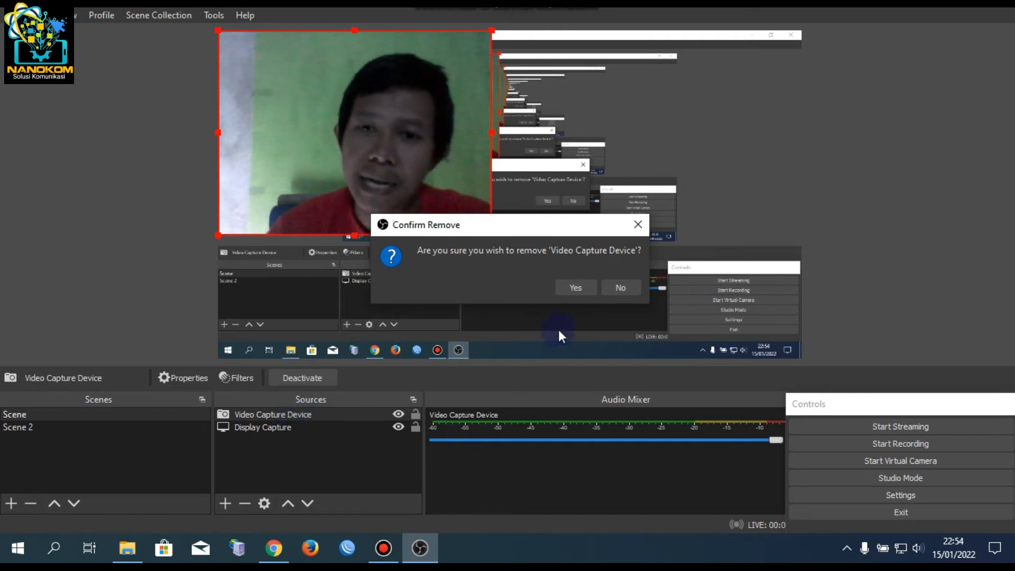
left_click(585, 289)
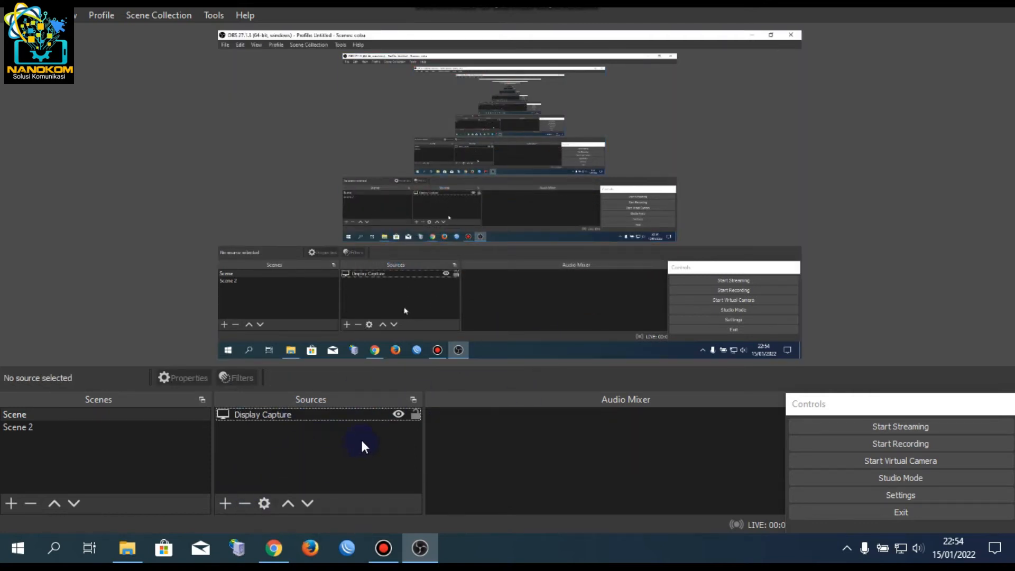
Add a new Video Capture Device source that uses EasyCamera and accept its properties.
left_click(228, 503)
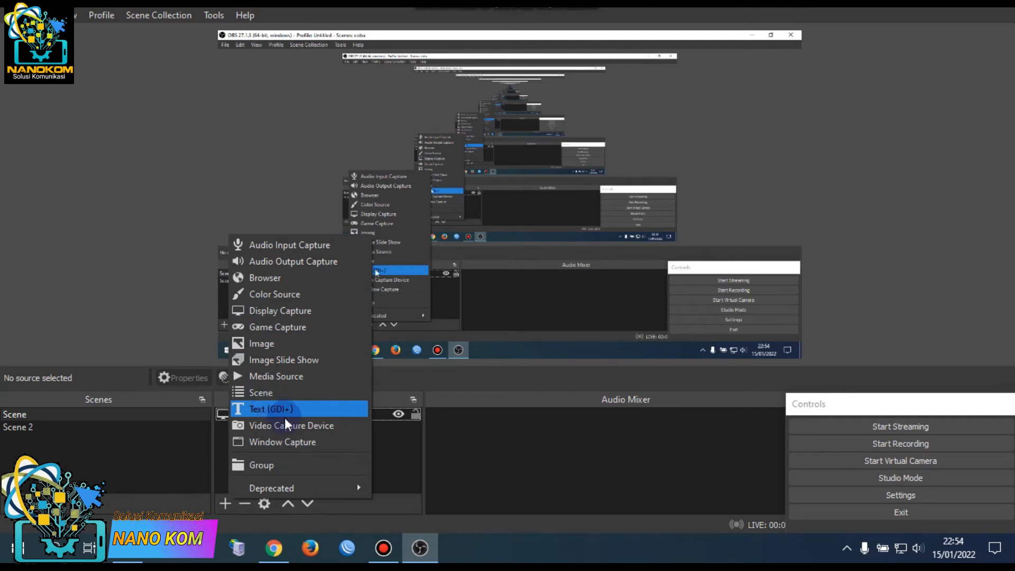
left_click(610, 359)
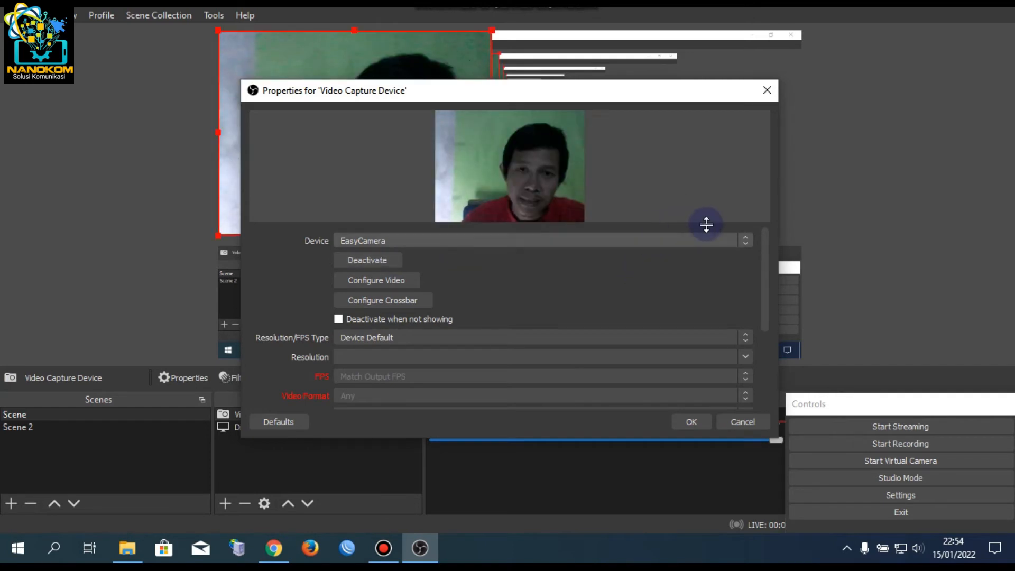
left_click(690, 421)
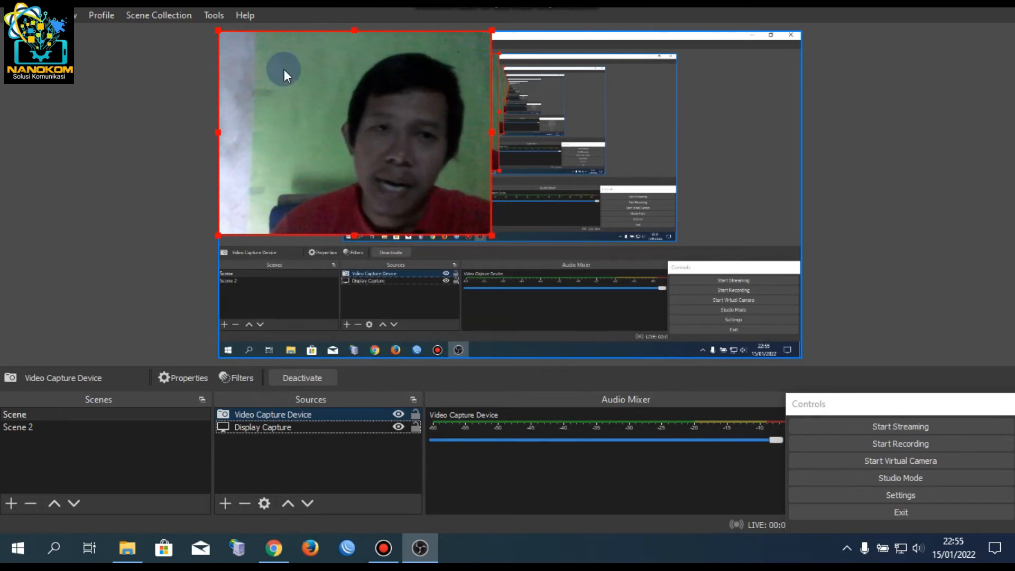
Shrink the webcam overlay to roughly a sixth of the canvas width and place it in the canvas's lower-left corner, just above the captured taskbar.
mouse_move(303, 52)
left_mouse_down()
mouse_move(324, 73)
mouse_move(308, 107)
mouse_move(310, 93)
mouse_move(560, 120)
mouse_move(430, 156)
mouse_move(552, 146)
mouse_move(460, 129)
mouse_move(317, 50)
mouse_move(301, 65)
mouse_move(308, 59)
left_mouse_up()
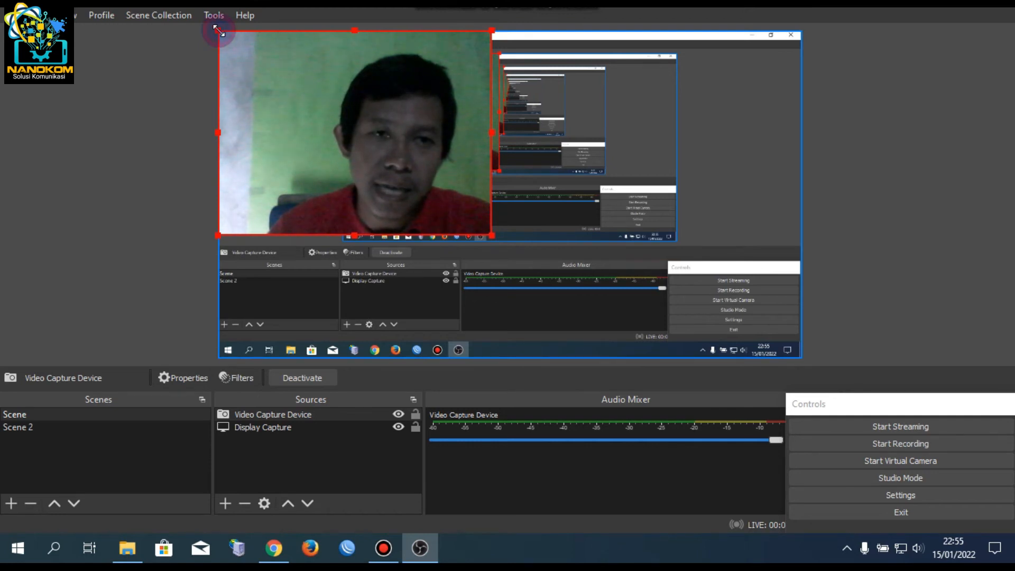
left_click_drag(218, 30, 430, 183)
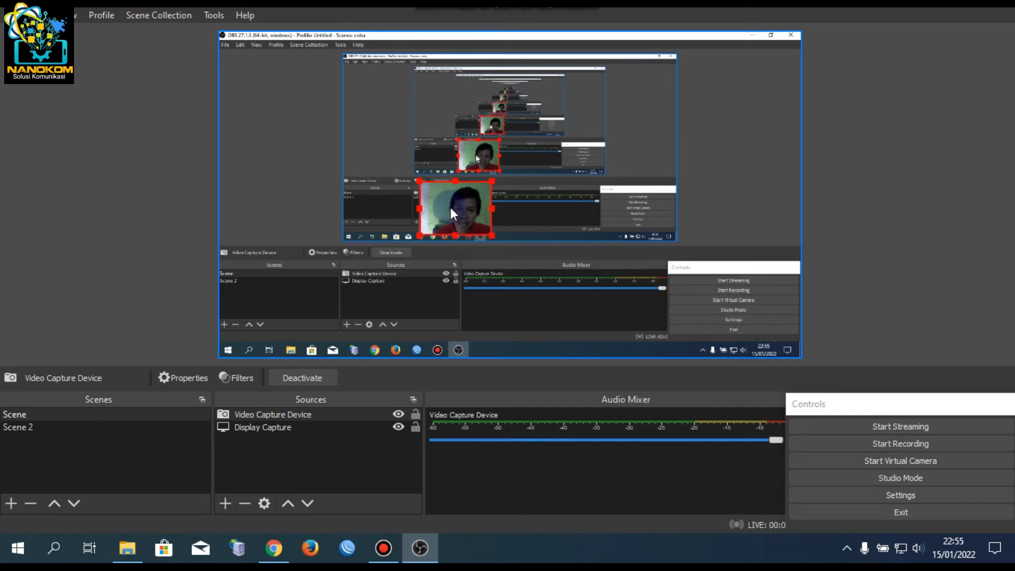
left_click_drag(418, 182, 366, 154)
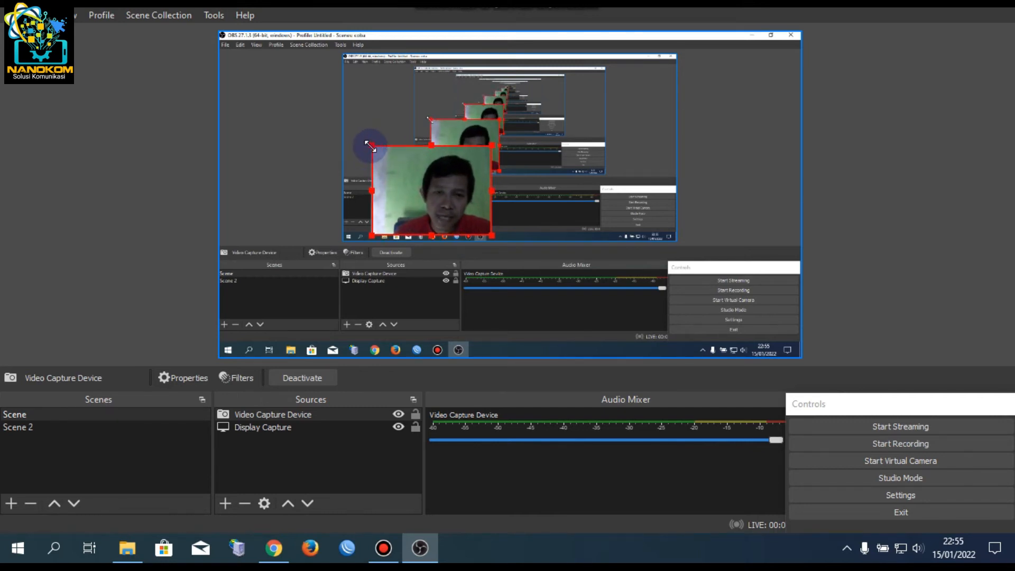
left_click(370, 146)
left_click_drag(370, 146, 397, 165)
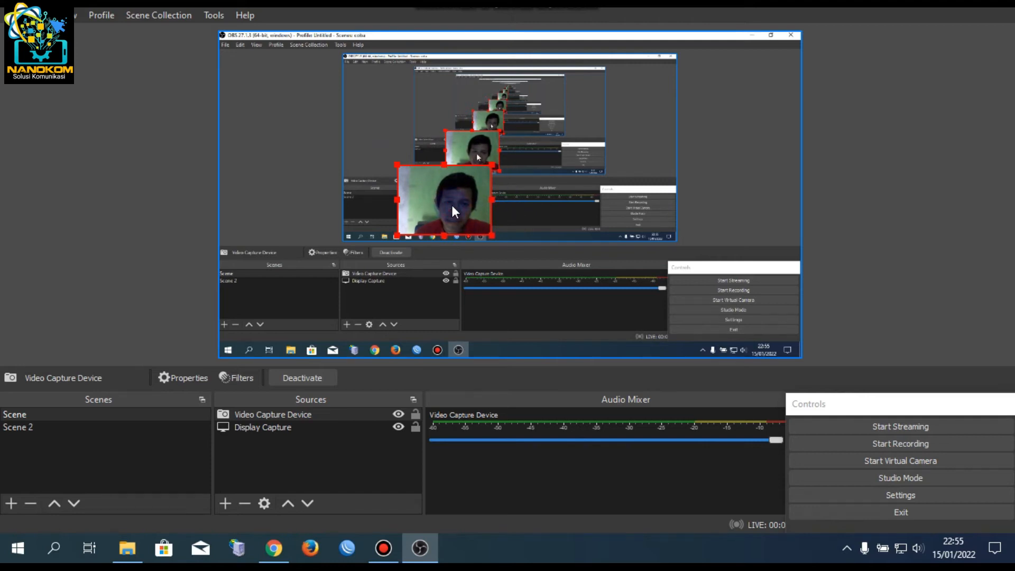
left_click_drag(451, 209, 277, 310)
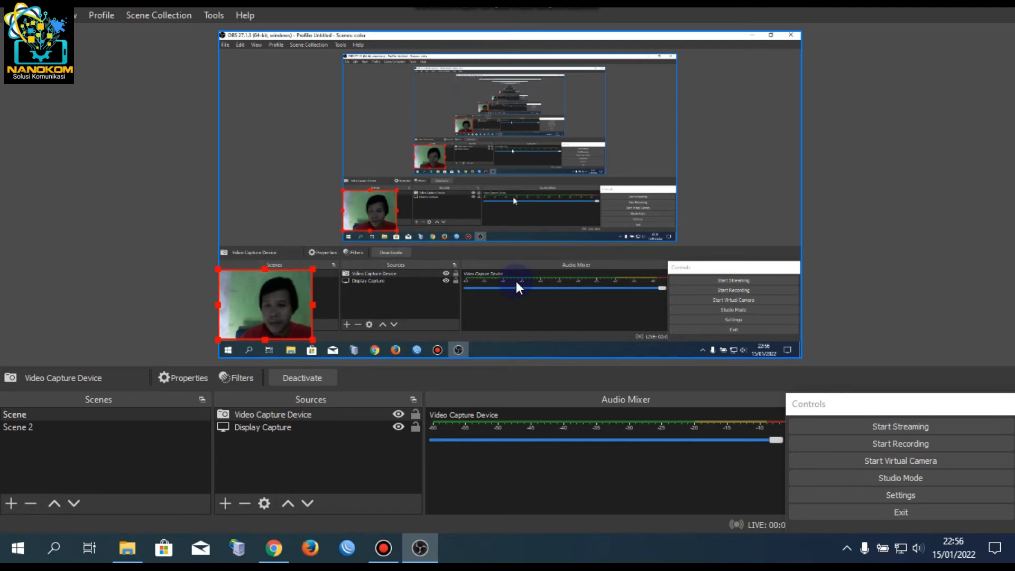
Add a new Audio Input Capture source with its device set to Microphone (Realtek(R) Audio) and accept its properties.
left_click(223, 505)
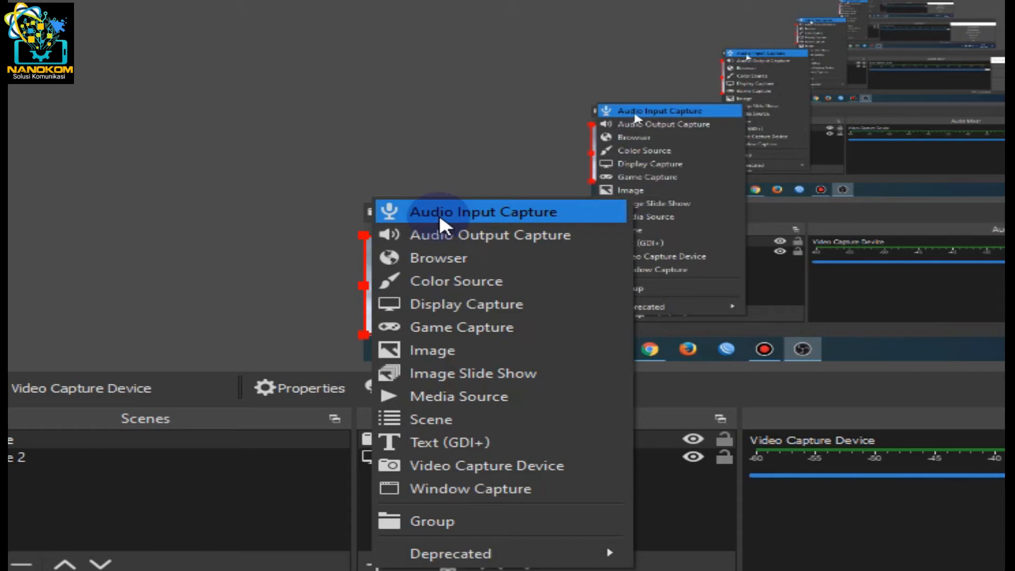
left_click(446, 214)
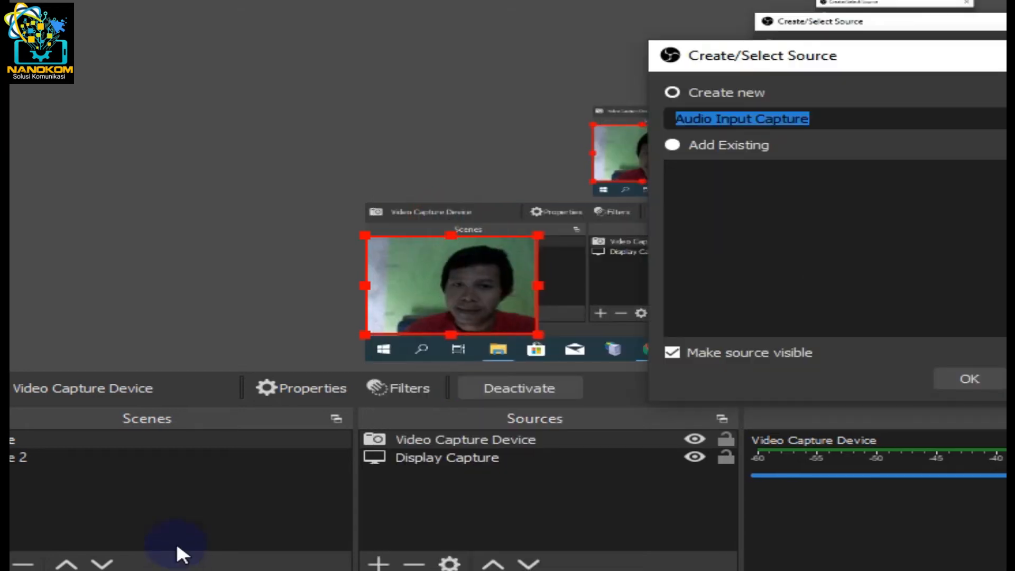
left_click(992, 382)
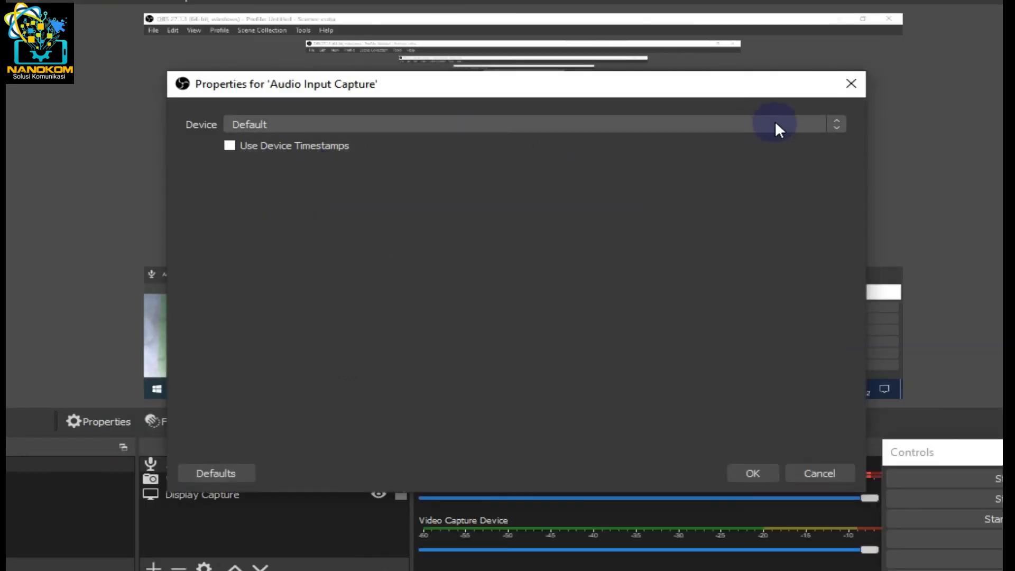
left_click(832, 132)
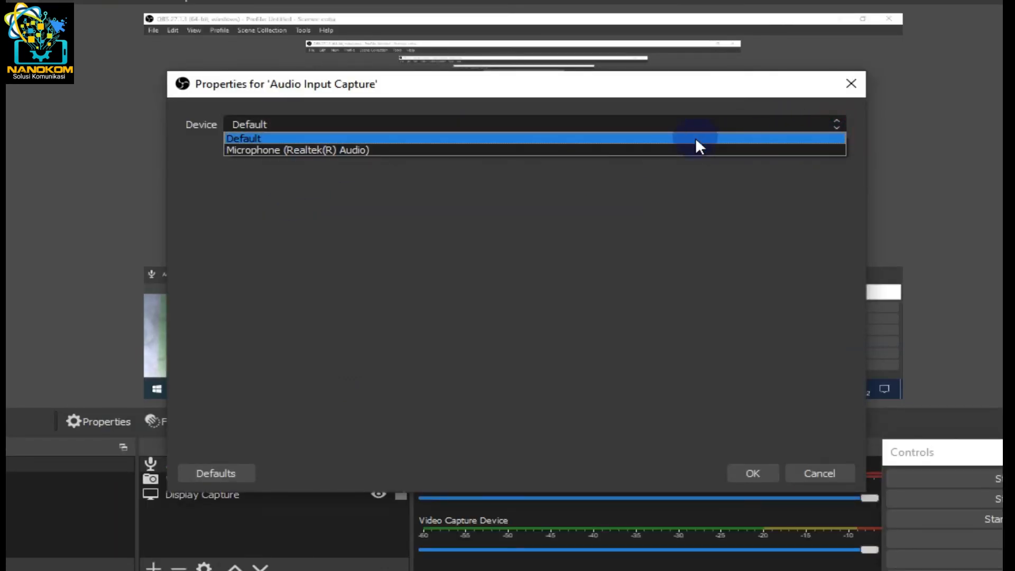
left_click(831, 132)
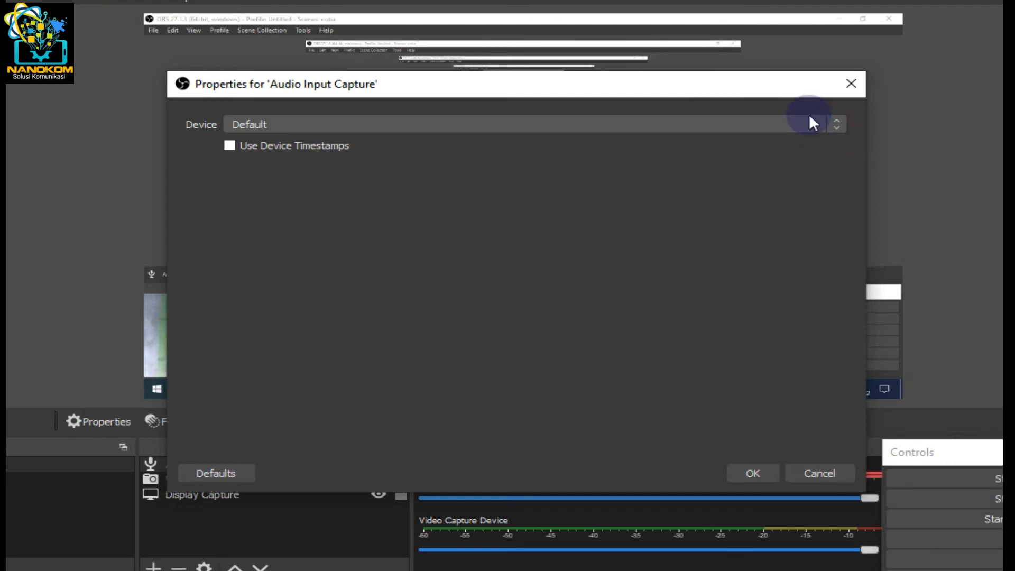
left_click(836, 128)
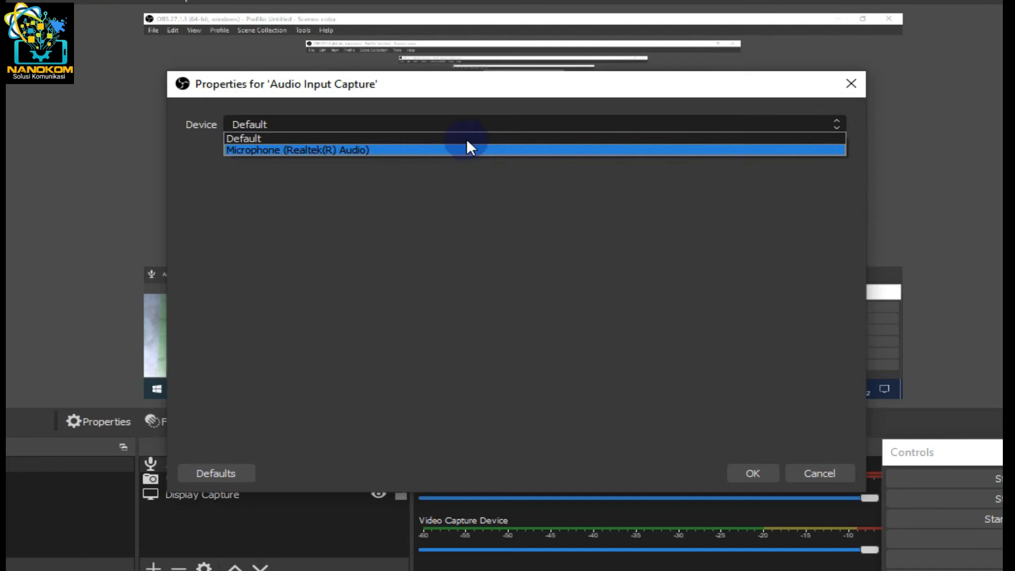
left_click(359, 152)
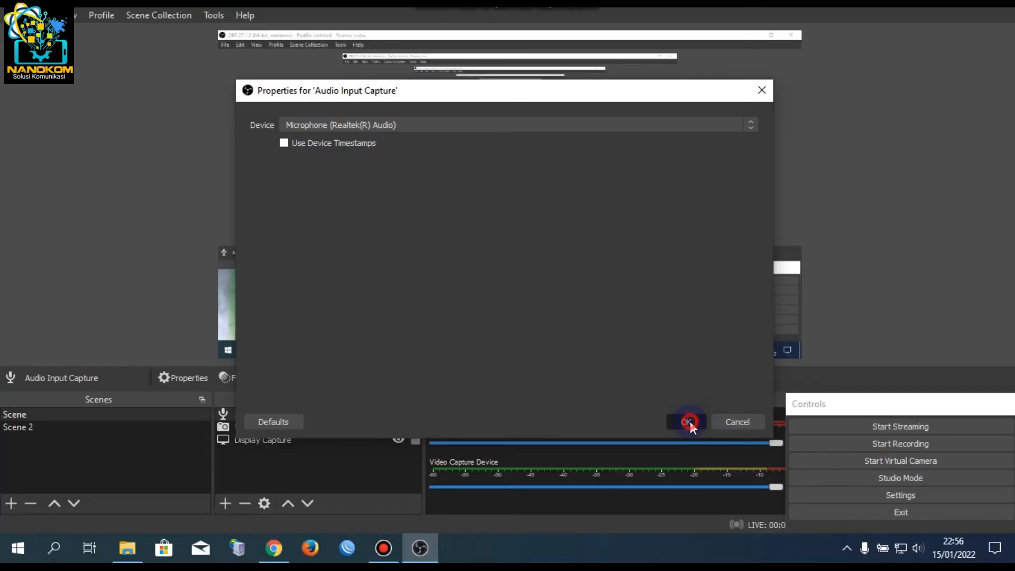
left_click(761, 472)
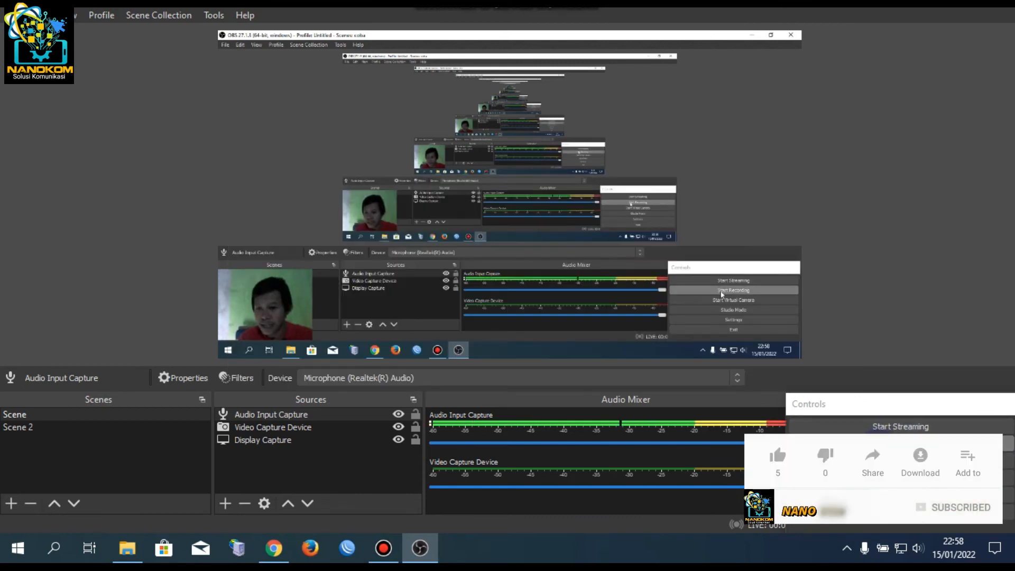
Start recording, minimize OBS Studio, and show the NANO KOM YouTube channel page and the obsproject.com page in the browser.
left_click(893, 446)
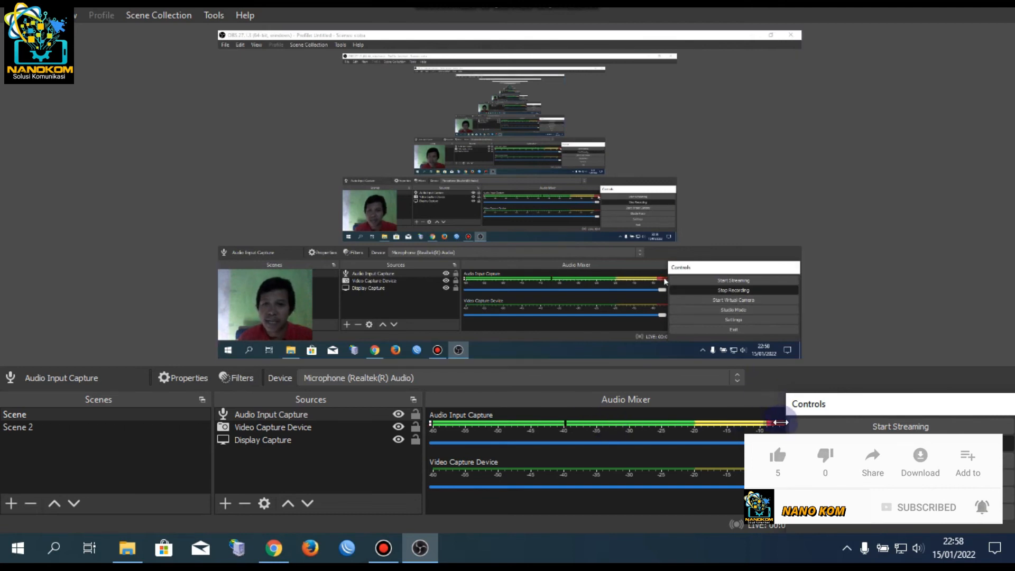
left_click(933, 8)
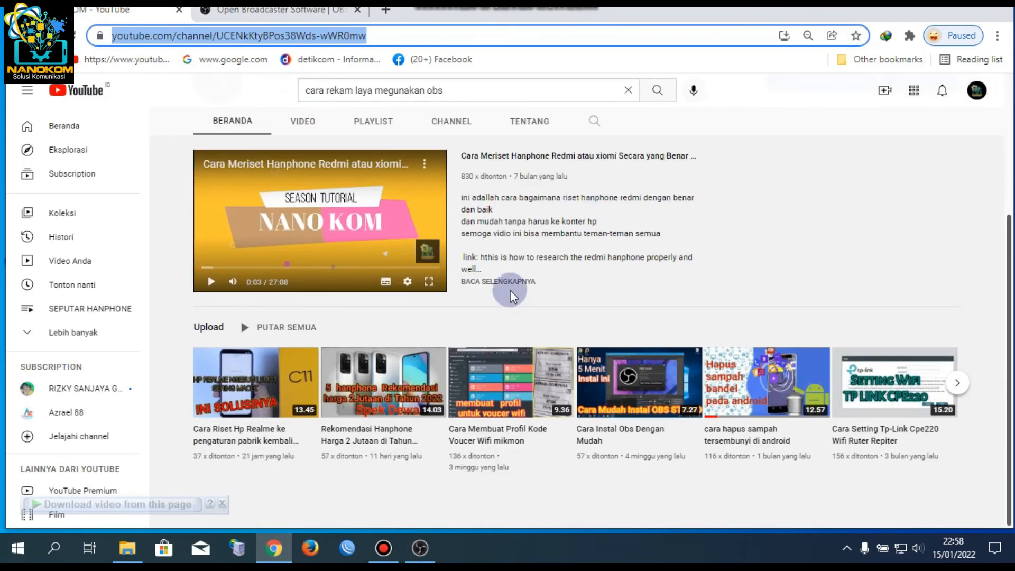
scroll(626, 220, "up", 3)
scroll(404, 295, "down", 4)
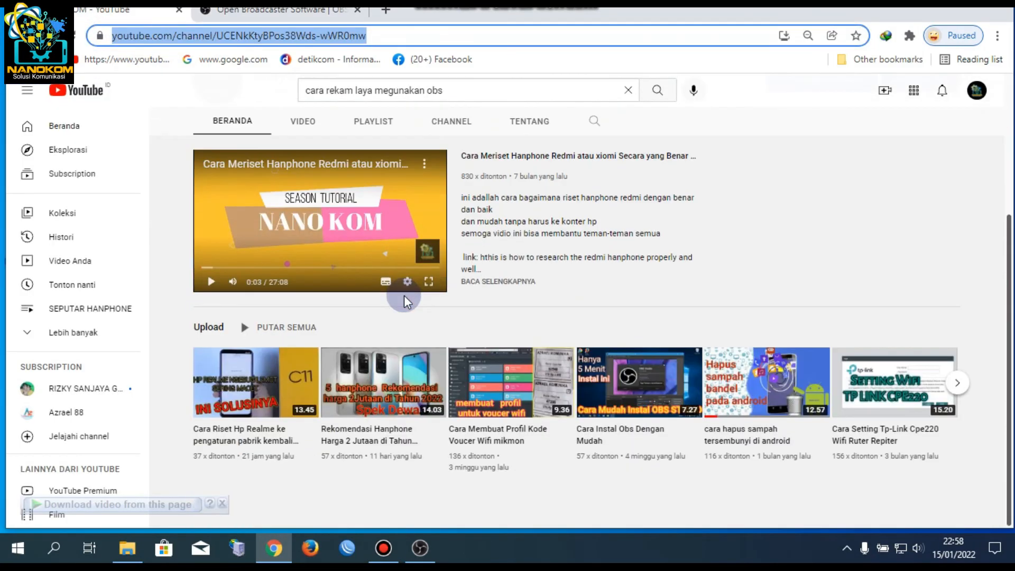
scroll(371, 239, "up", 4)
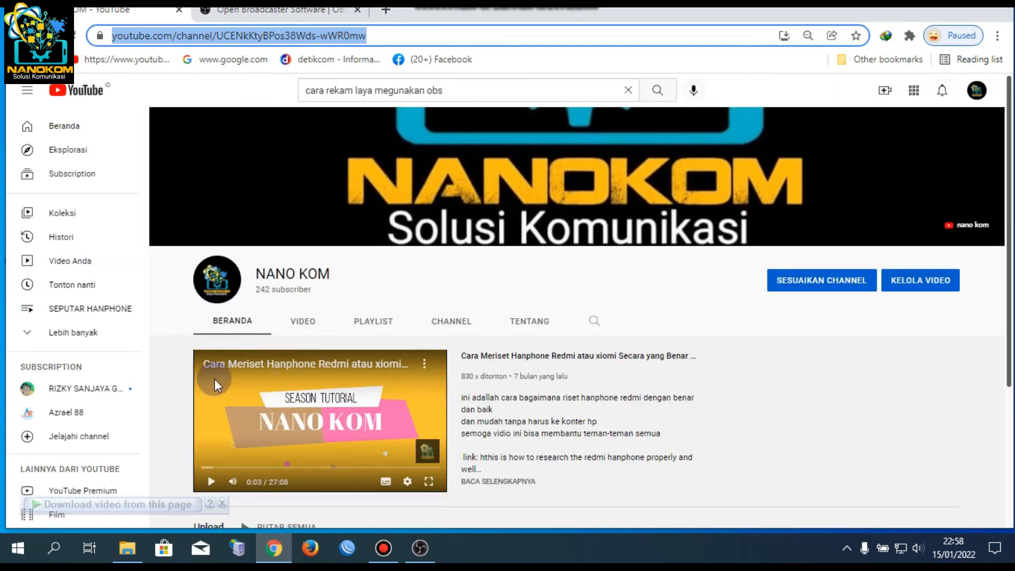
left_click(310, 14)
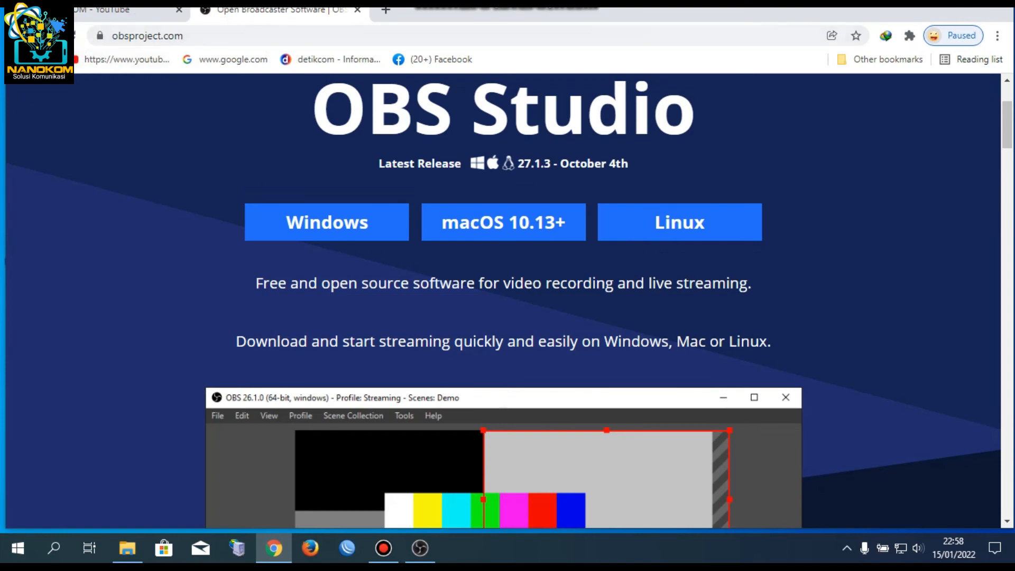
Minimize the browser to show the desktop, return to OBS Studio, and stop the recording.
left_click(924, 8)
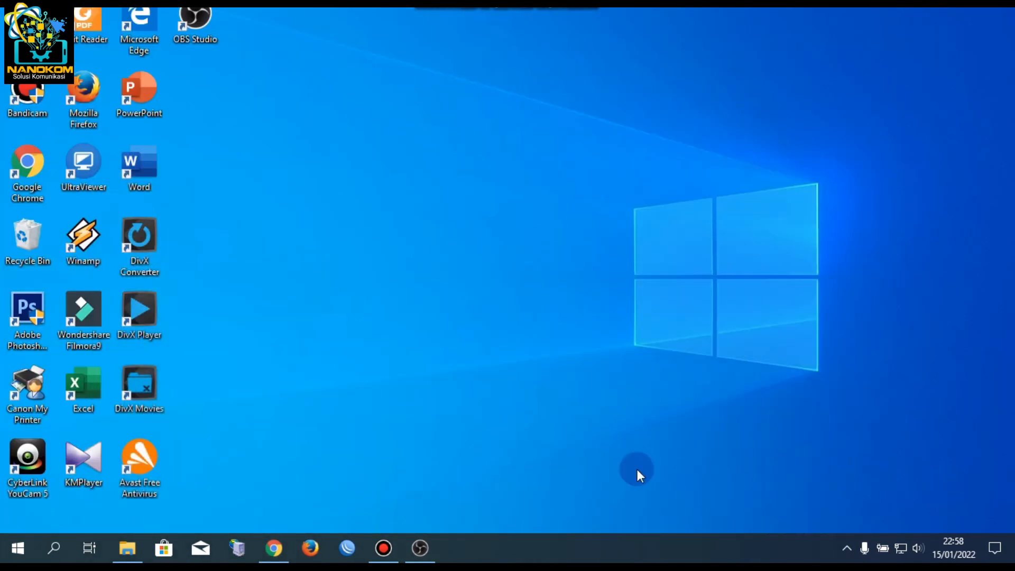
left_click(429, 548)
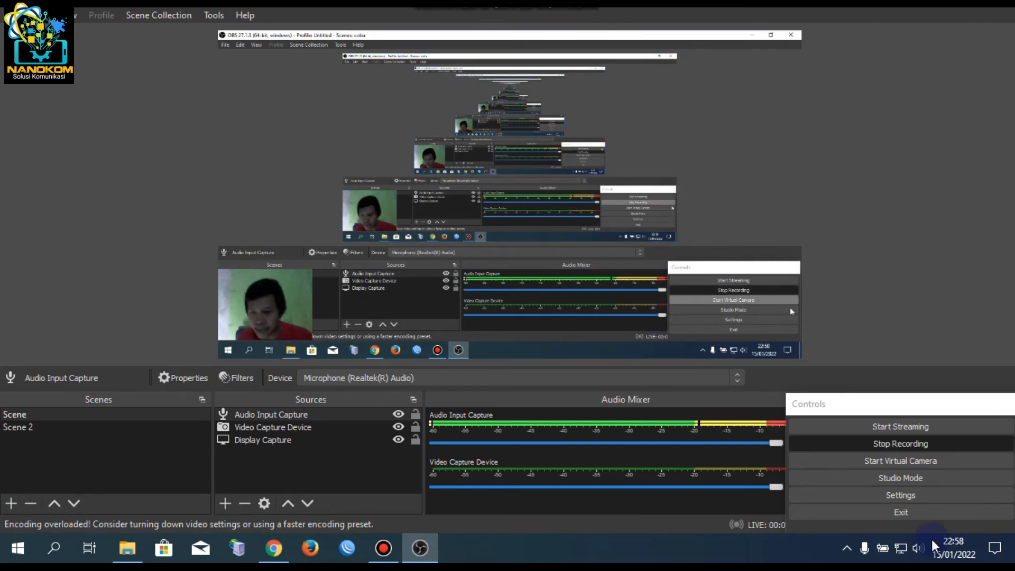
left_click(866, 443)
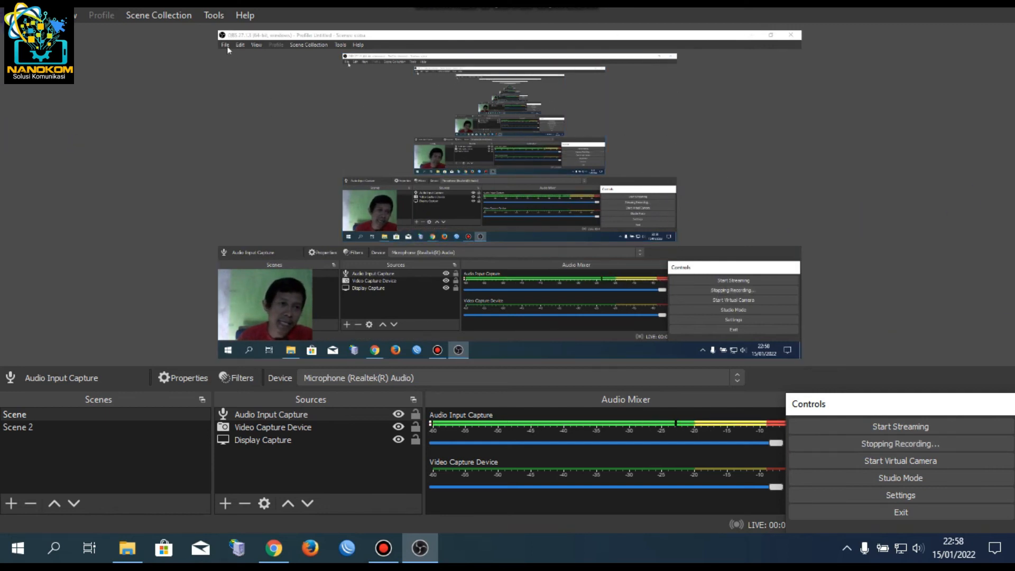
left_click(11, 15)
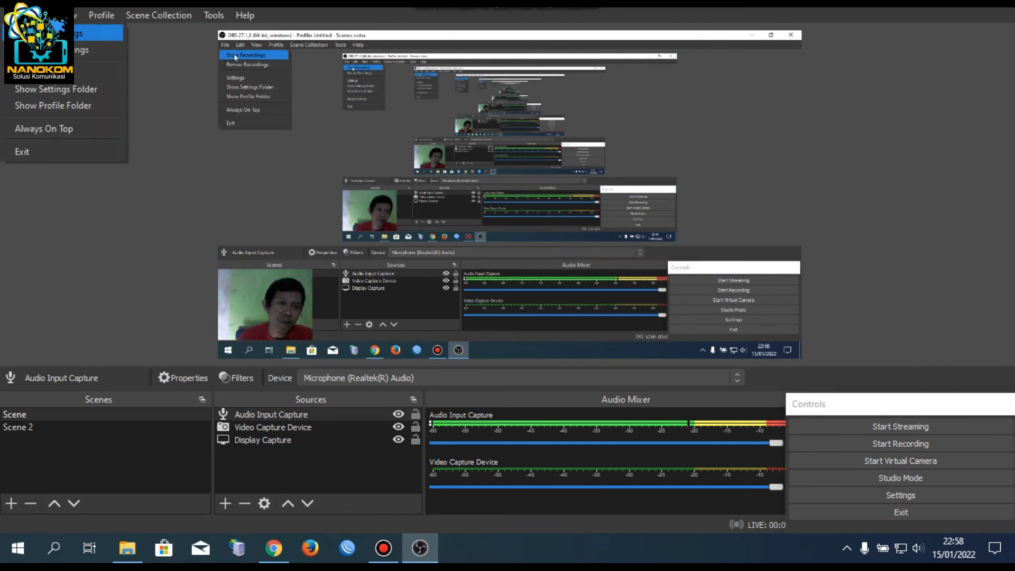
left_click(30, 33)
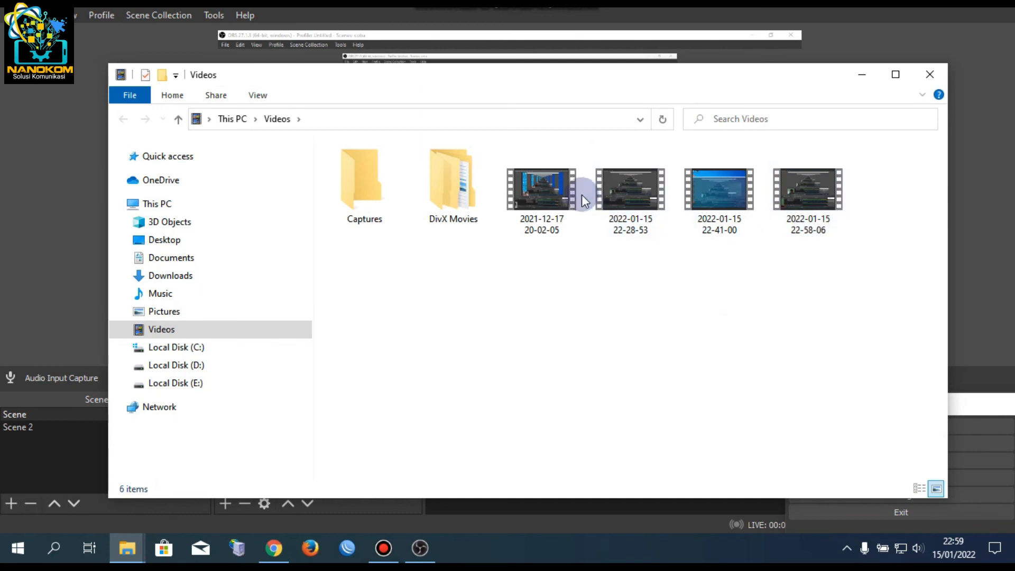
left_click(809, 201)
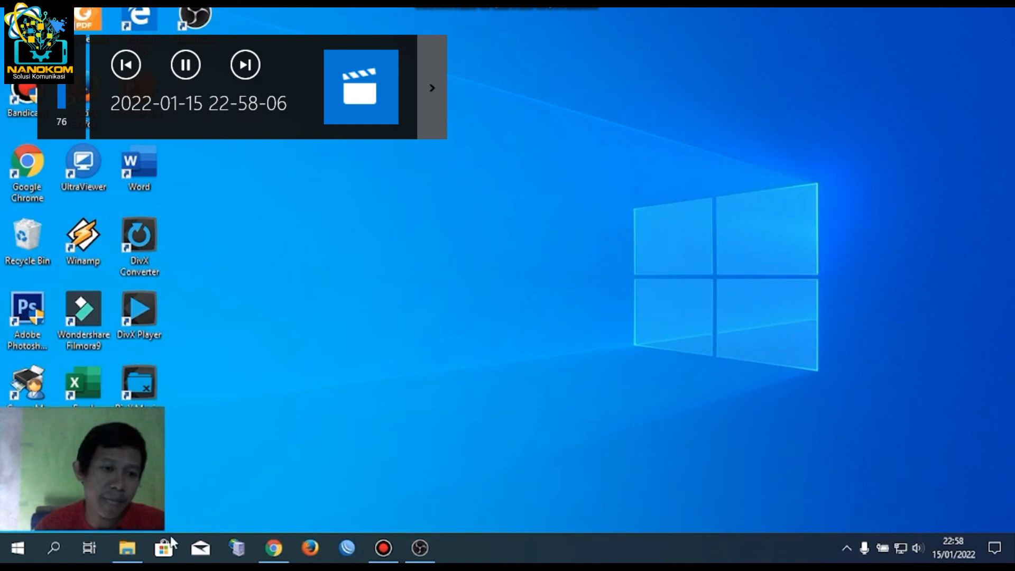
mouse_move(736, 235)
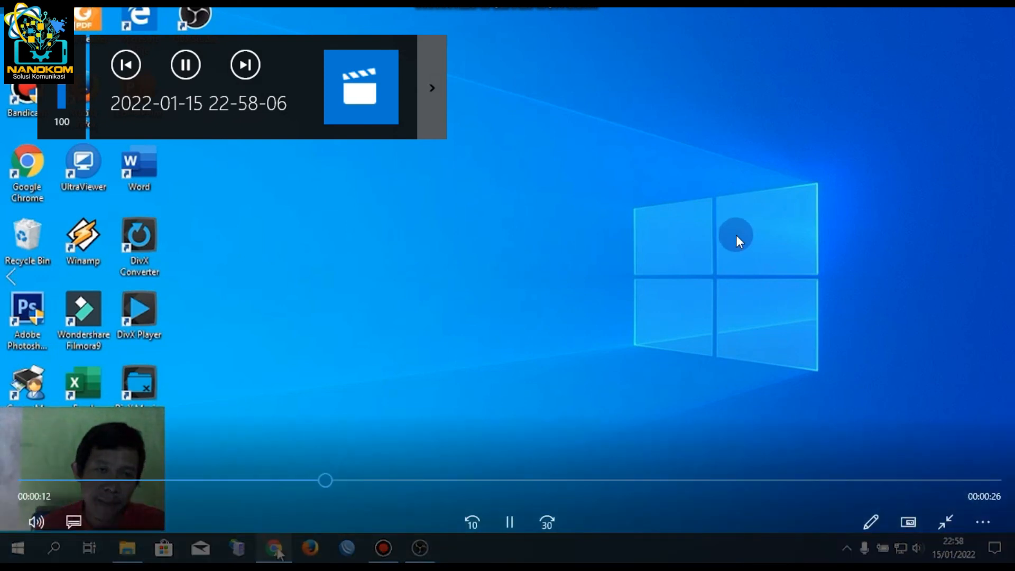